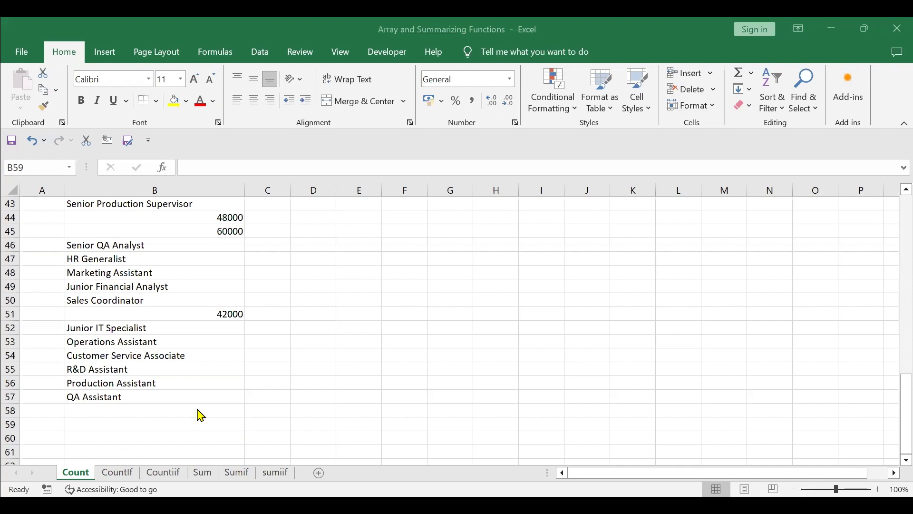
Step: Enter =COUNT(B2:B57) in cell B59 of the Count sheet to count the numeric cells in the Designation column
scroll(200, 415, "up", 13)
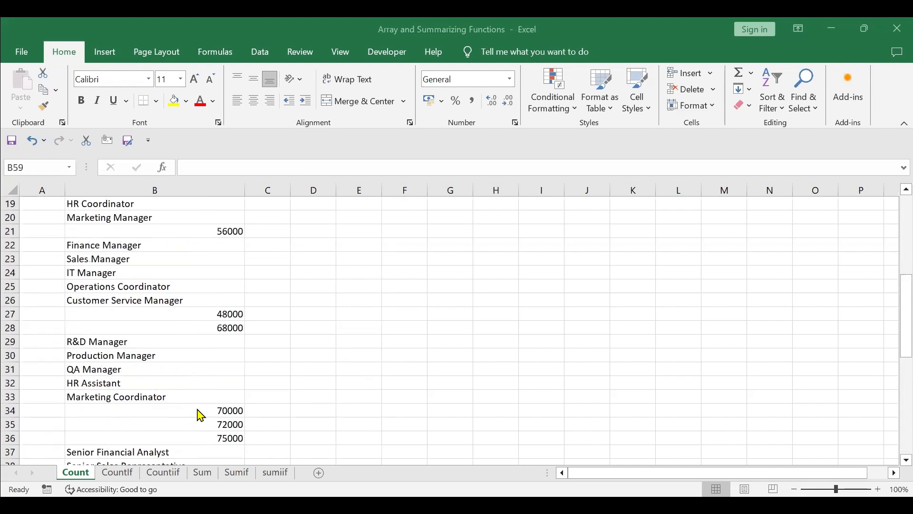
scroll(200, 415, "up", 1)
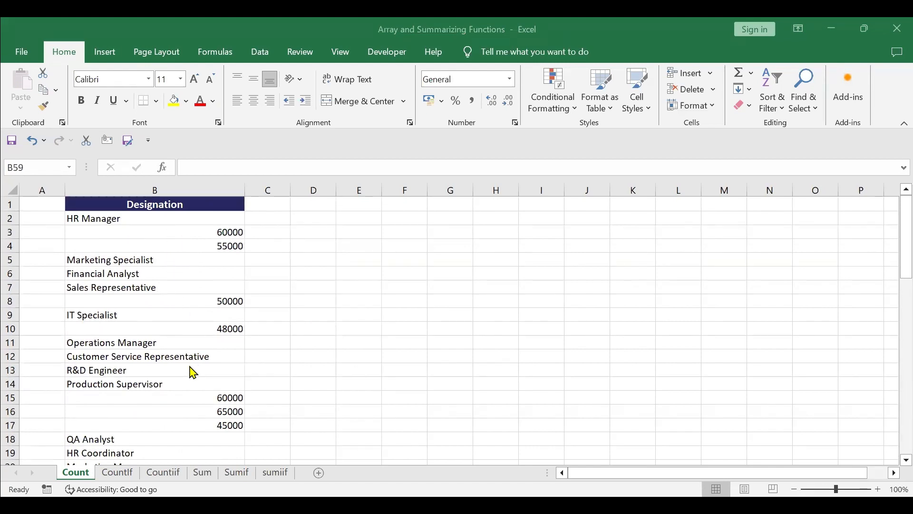
scroll(193, 373, "down", 2)
scroll(192, 372, "down", 12)
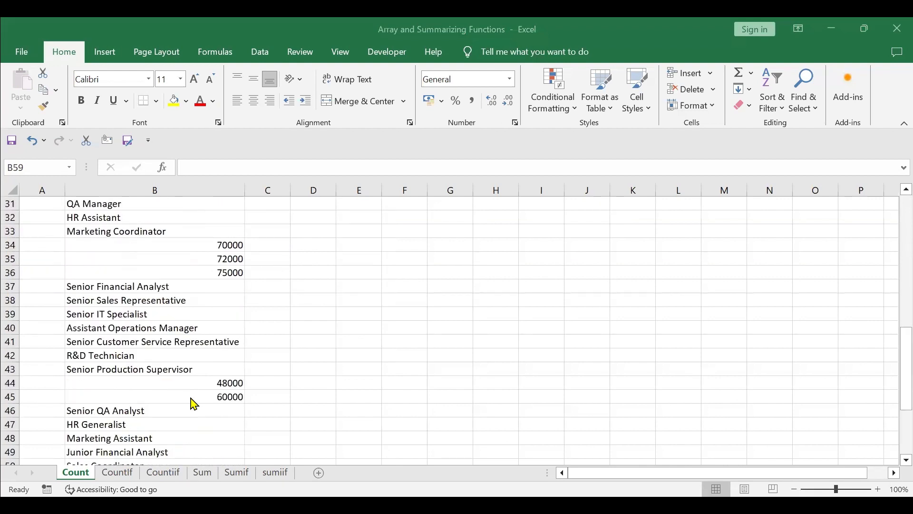
left_click(136, 421)
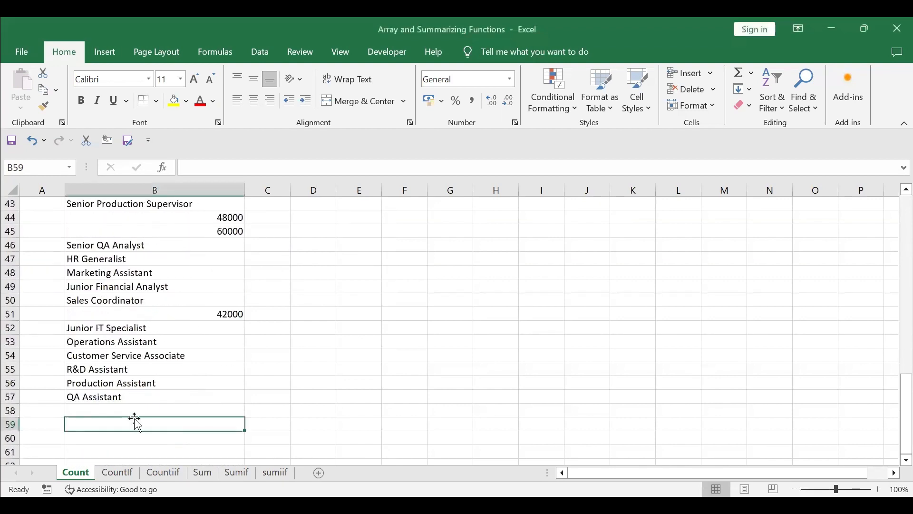
type("=")
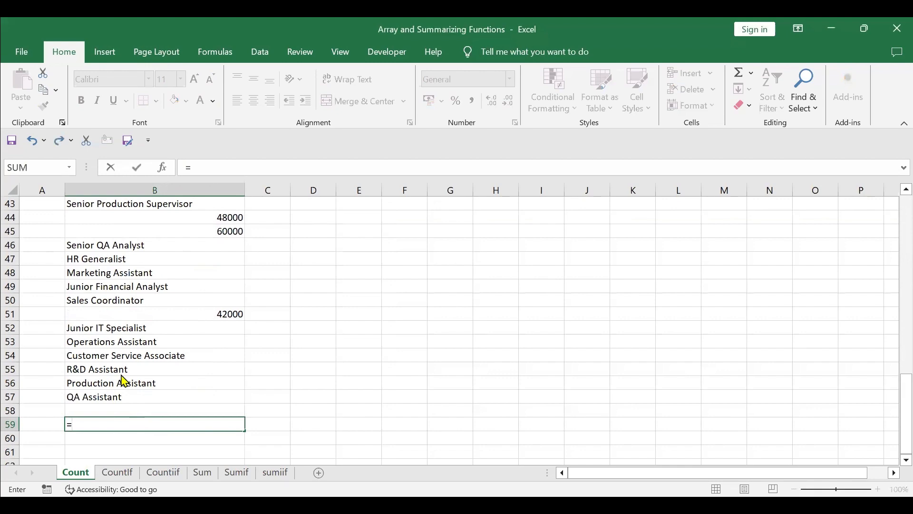
type("coun")
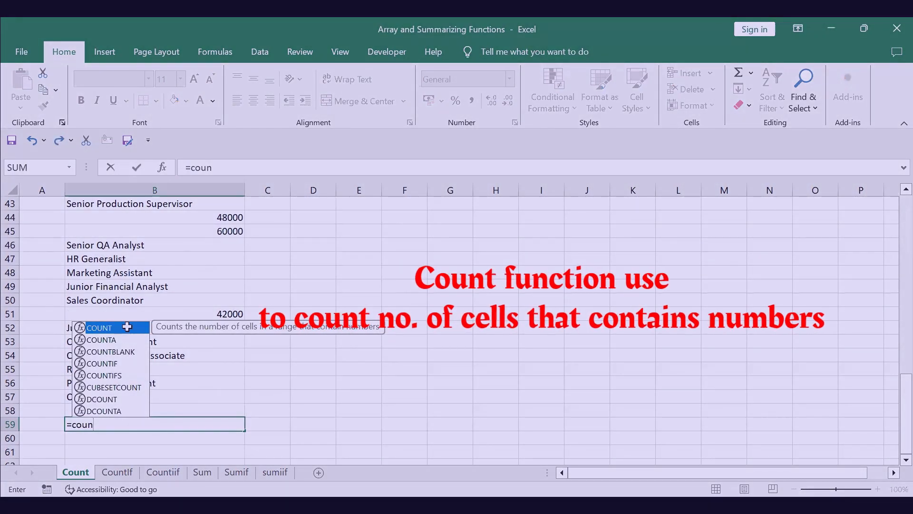
double_click(127, 327)
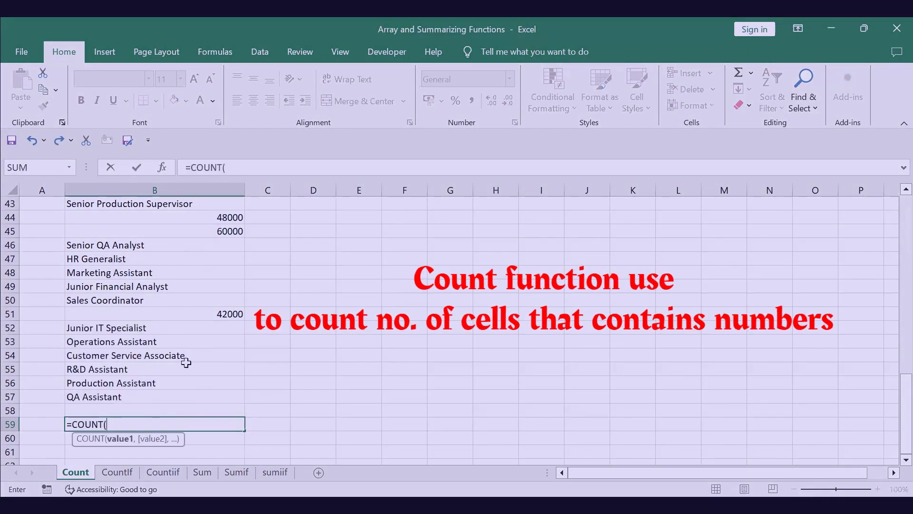
scroll(185, 357, "up", 14)
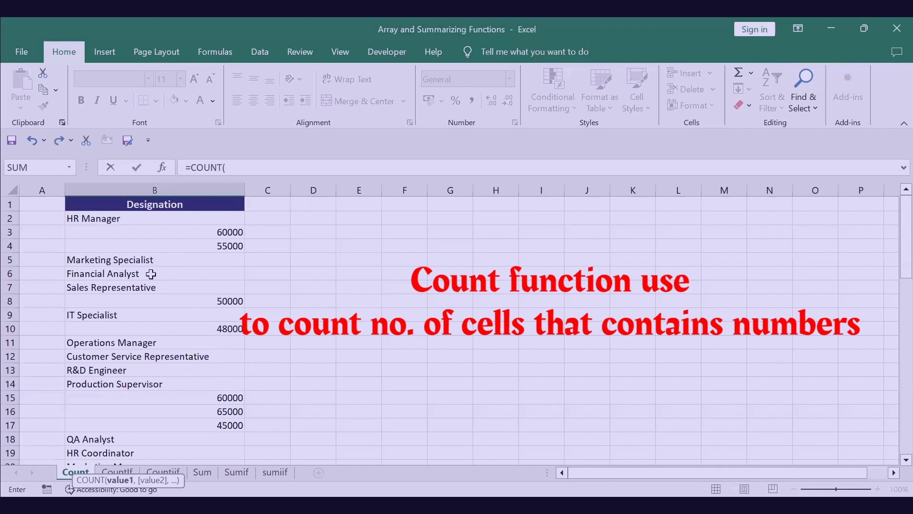
left_click(142, 217)
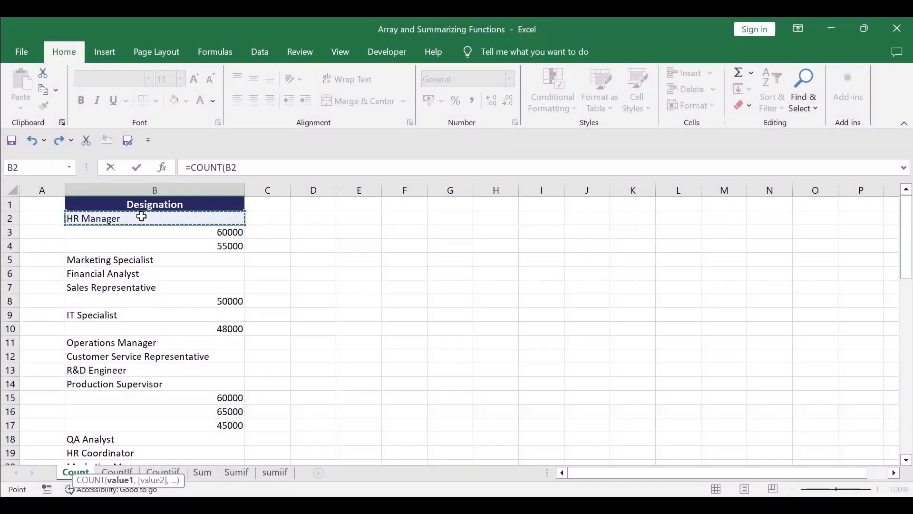
key("ctrl+shift+Down")
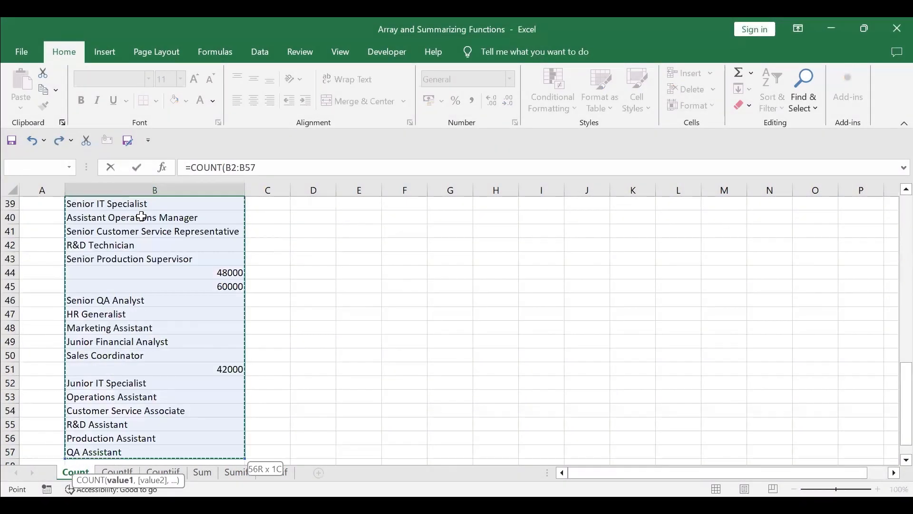
scroll(141, 217, "down", 3)
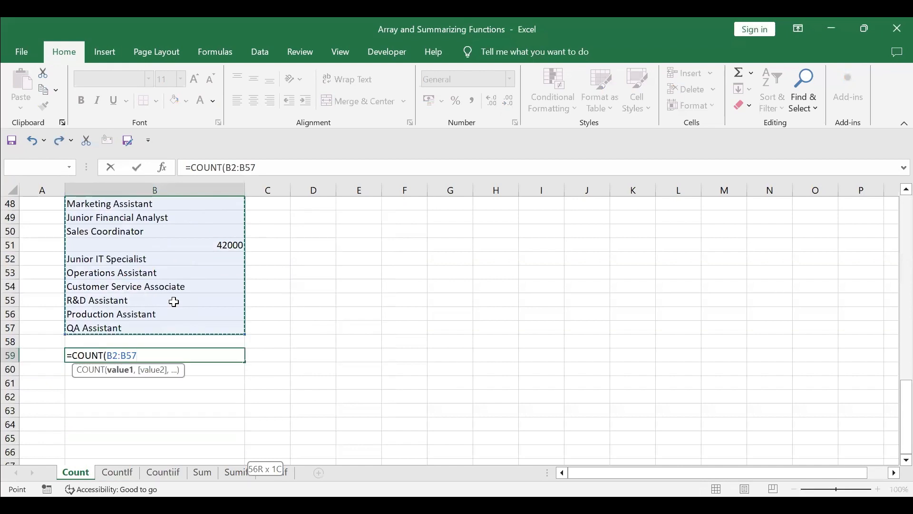
type(")")
key("Return")
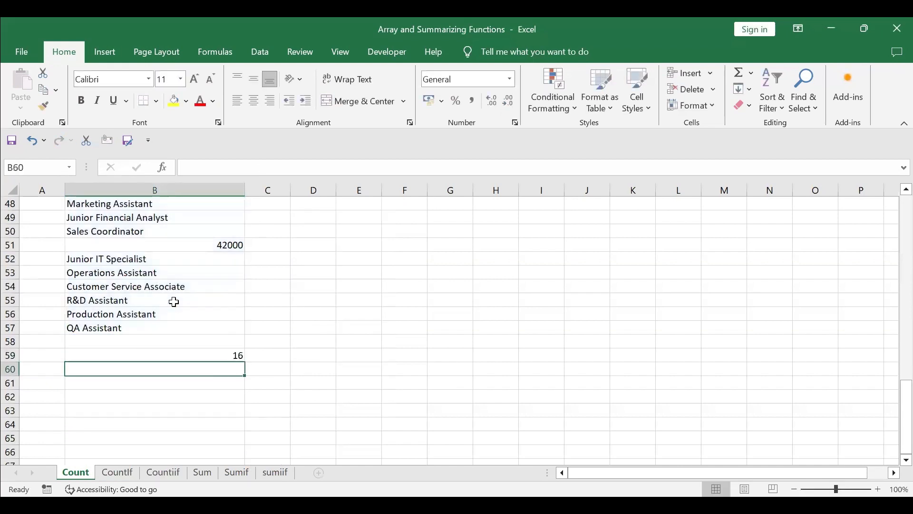
Step: Check the COUNT formula in B59 against the entries in the Designation column
left_click(168, 355)
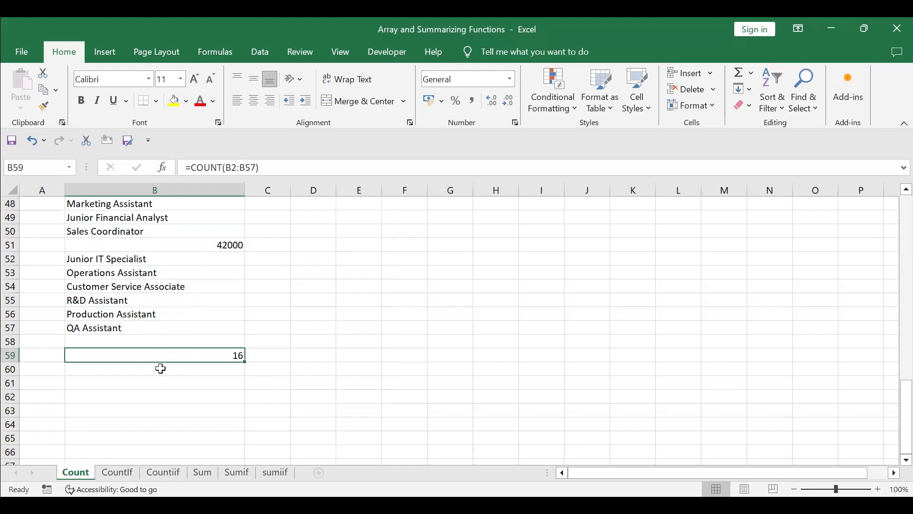
scroll(160, 367, "up", 7)
scroll(162, 369, "up", 3)
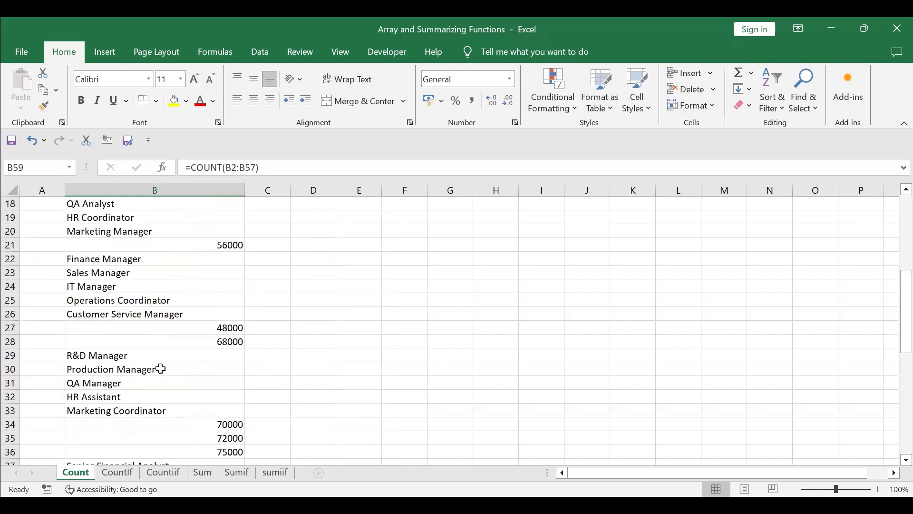
scroll(161, 369, "up", 6)
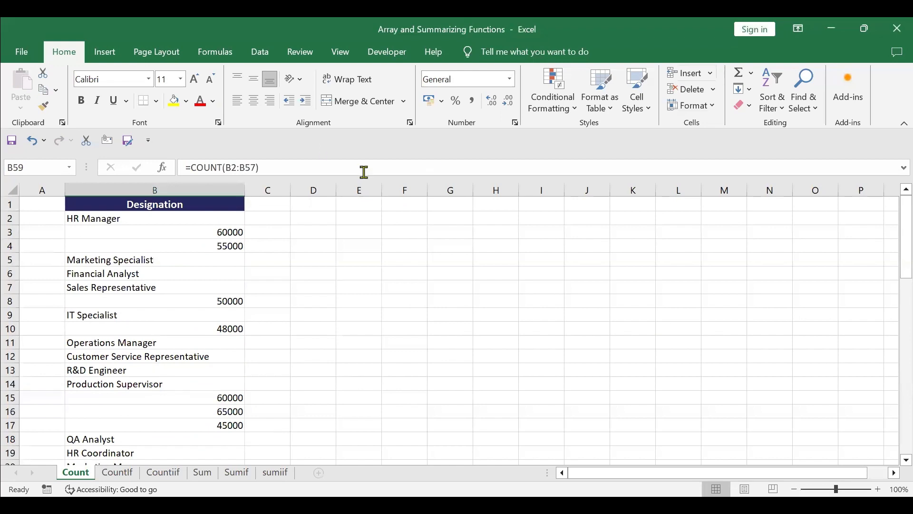
Step: On the CountIf sheet, start a COUNTIF formula in cell B41 with B1:B40 as its range
left_click(116, 476)
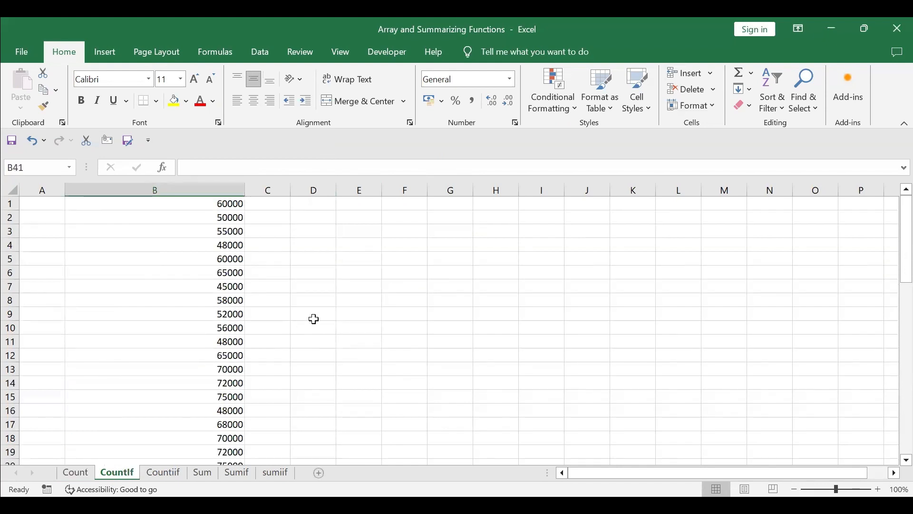
scroll(314, 319, "down", 1)
scroll(314, 319, "down", 8)
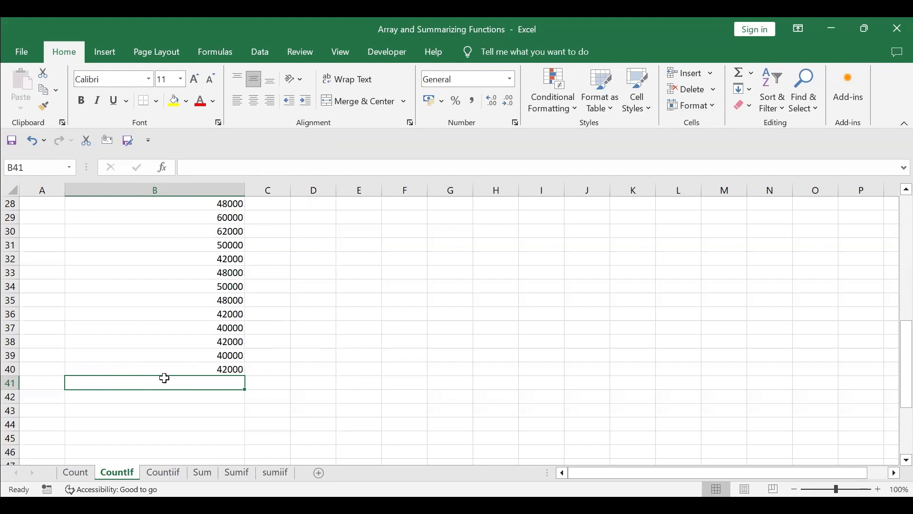
type("=")
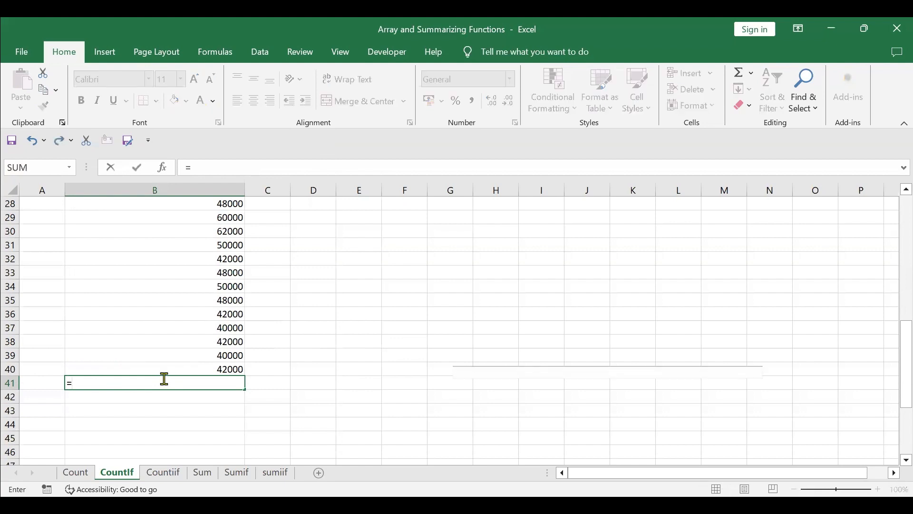
type("count")
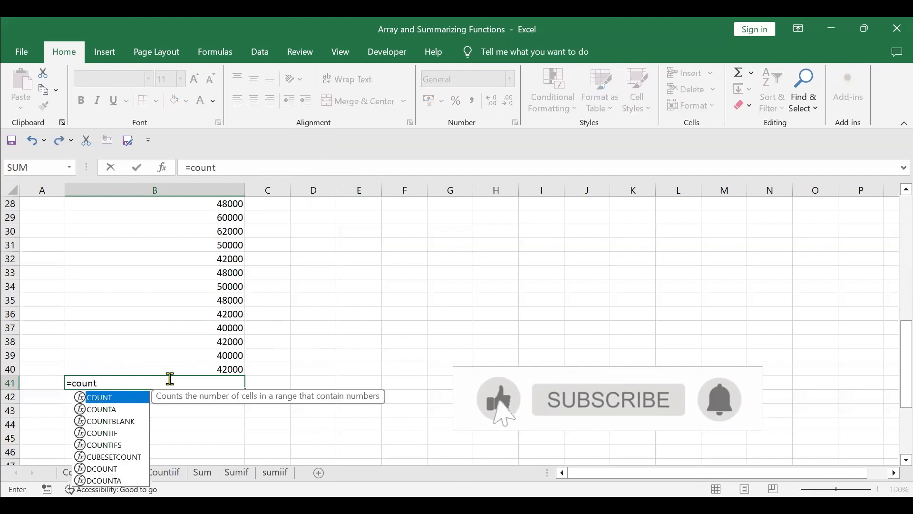
left_click(122, 434)
key("Tab")
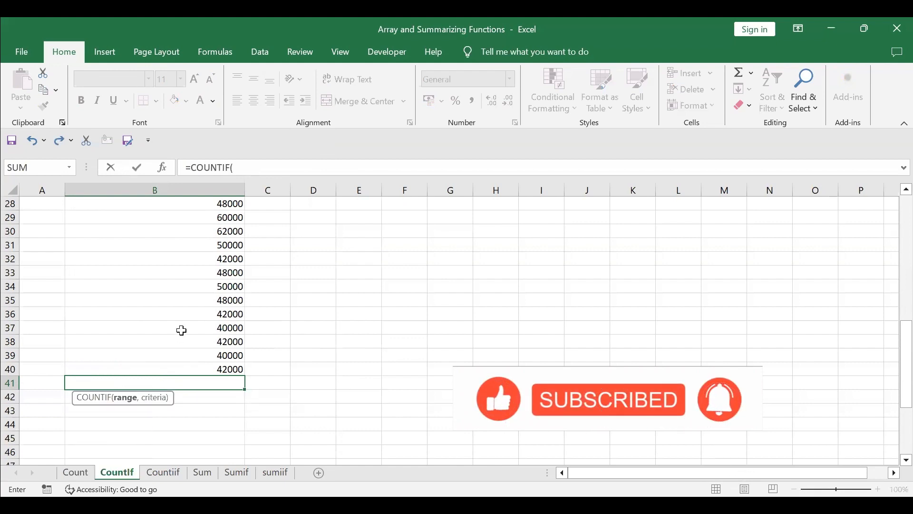
scroll(181, 329, "up", 9)
left_click(182, 206)
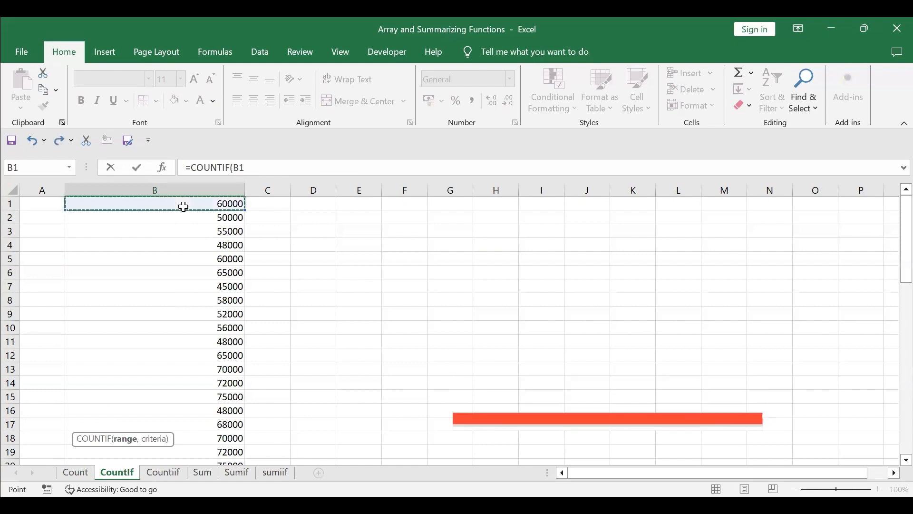
key("ctrl+shift+Down")
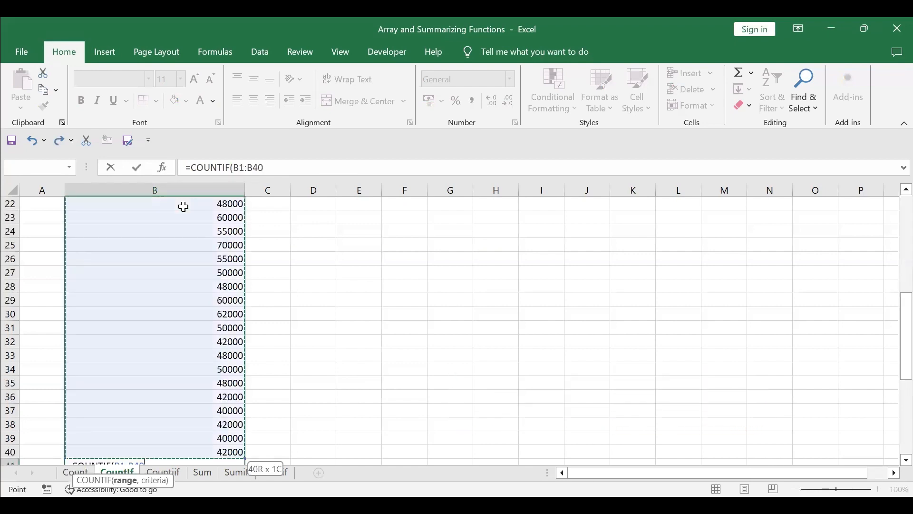
scroll(181, 204, "down", 1)
scroll(183, 247, "down", 2)
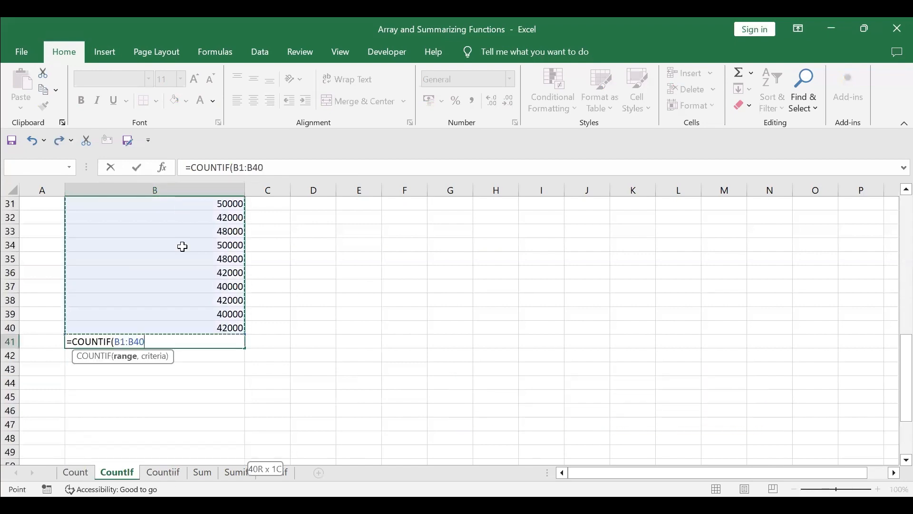
Step: Complete the COUNTIF formula in B41 with the criterion ">50000"
type(",")
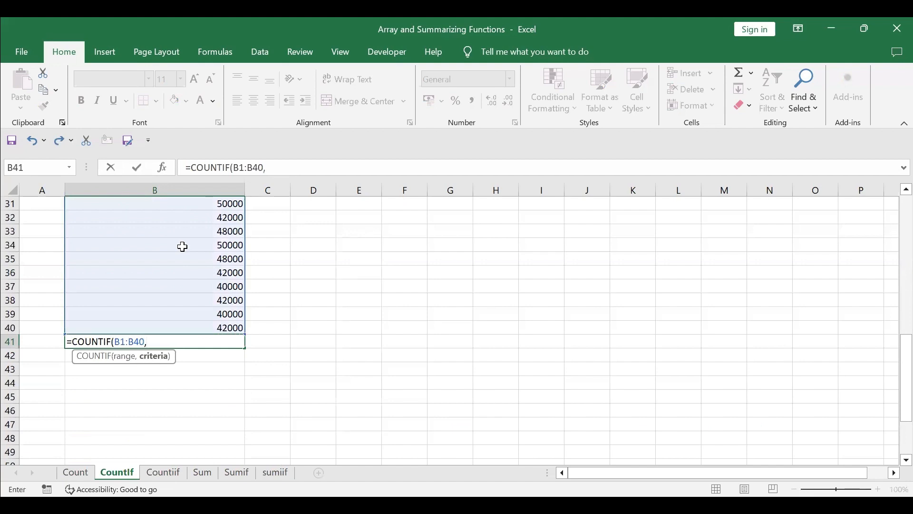
type("\"\"")
left_click(156, 343)
type(">50000")
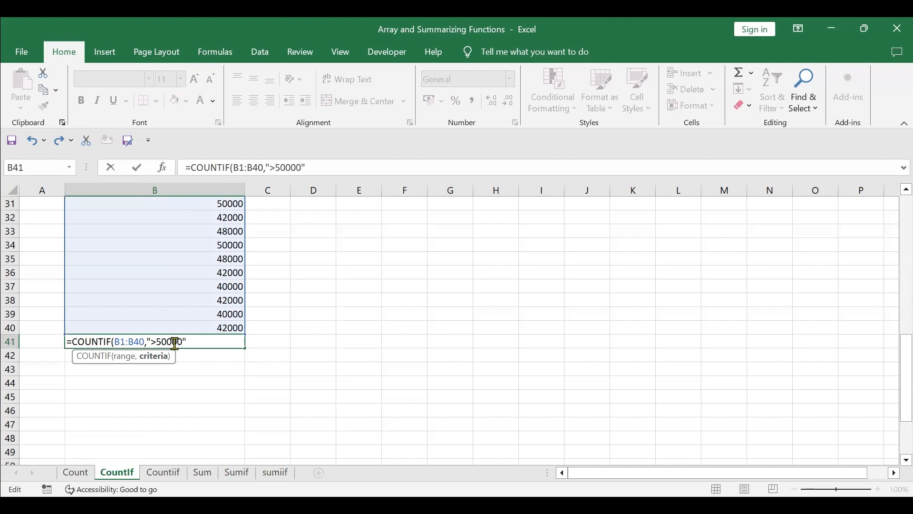
left_click(204, 341)
type(")")
key("Return")
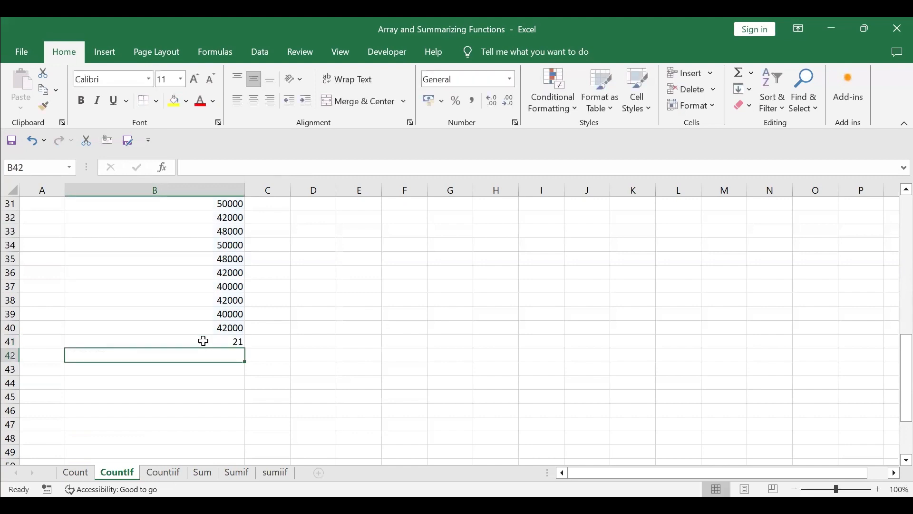
Step: Check the COUNTIF formula in B41 against the values listed in column B
left_click(221, 339)
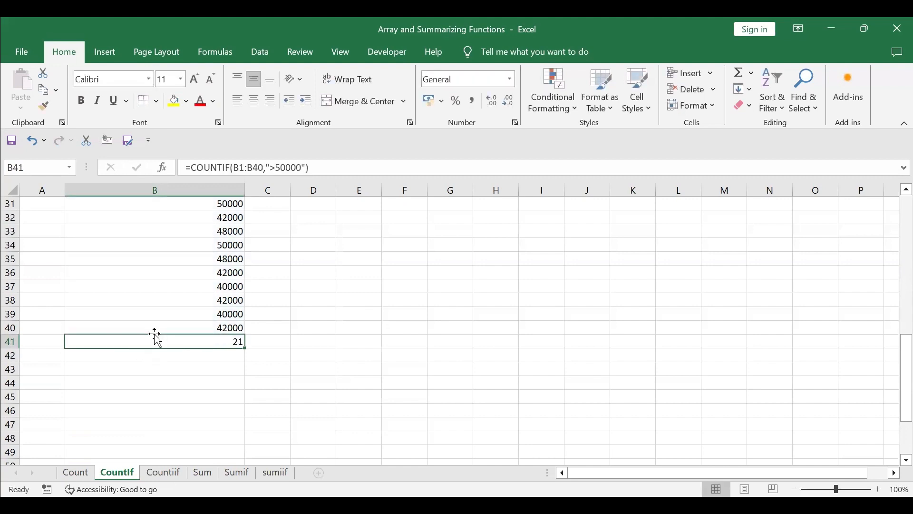
scroll(155, 337, "up", 6)
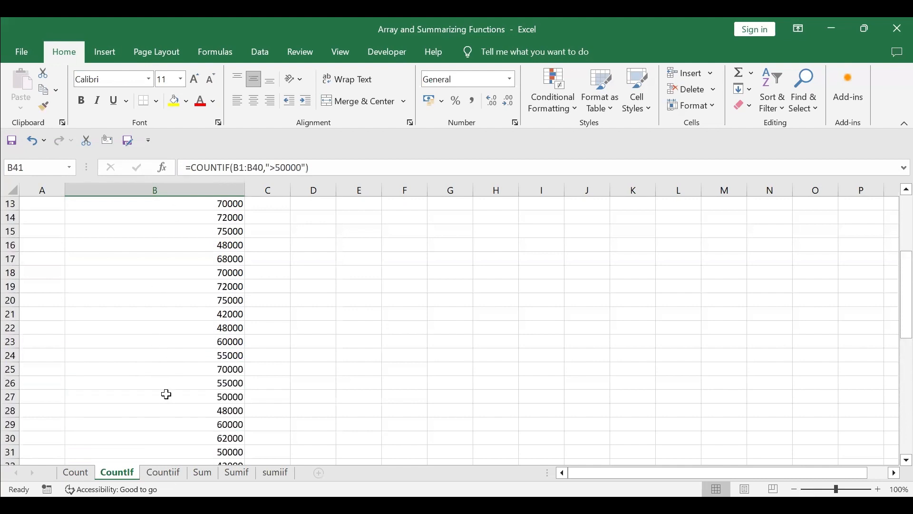
scroll(167, 399, "up", 4)
scroll(166, 395, "down", 10)
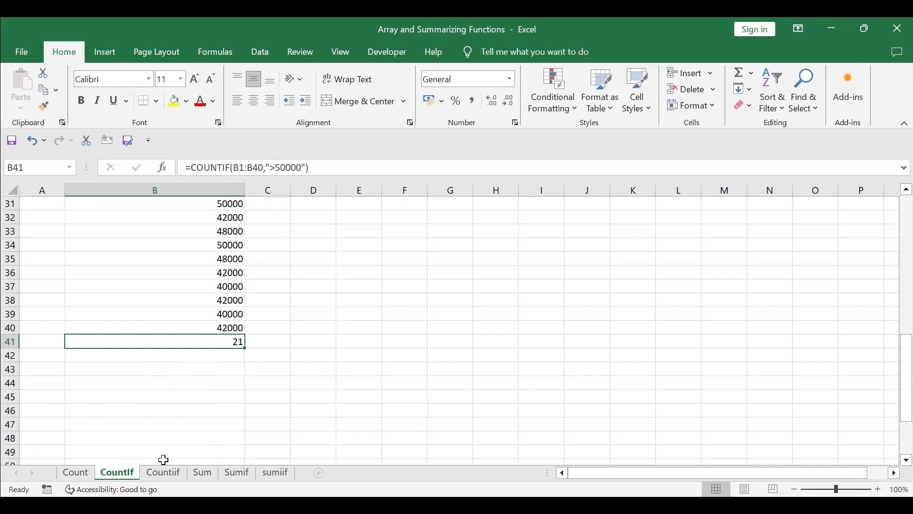
Step: Examine the employee table's columns on the Countiif sheet and compare it with the single-criterion example on the CountIf sheet
left_click(168, 473)
left_click(223, 382)
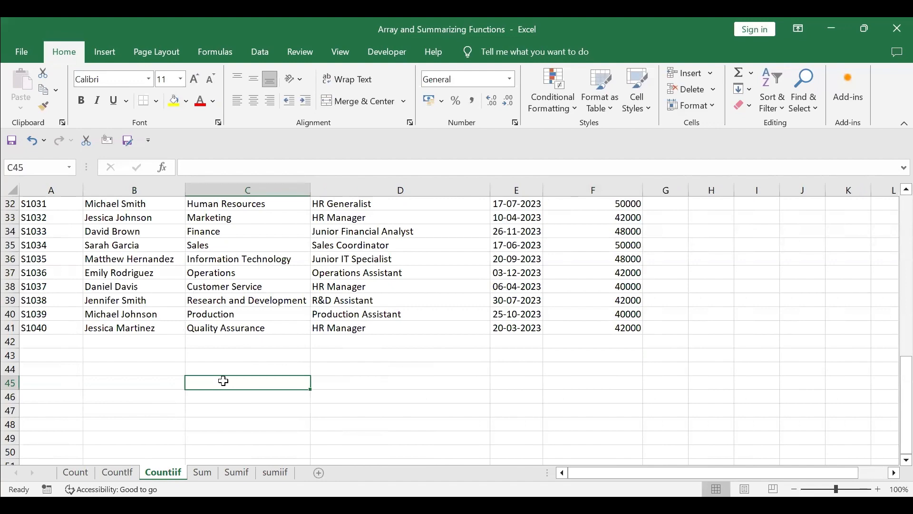
scroll(475, 370, "up", 7)
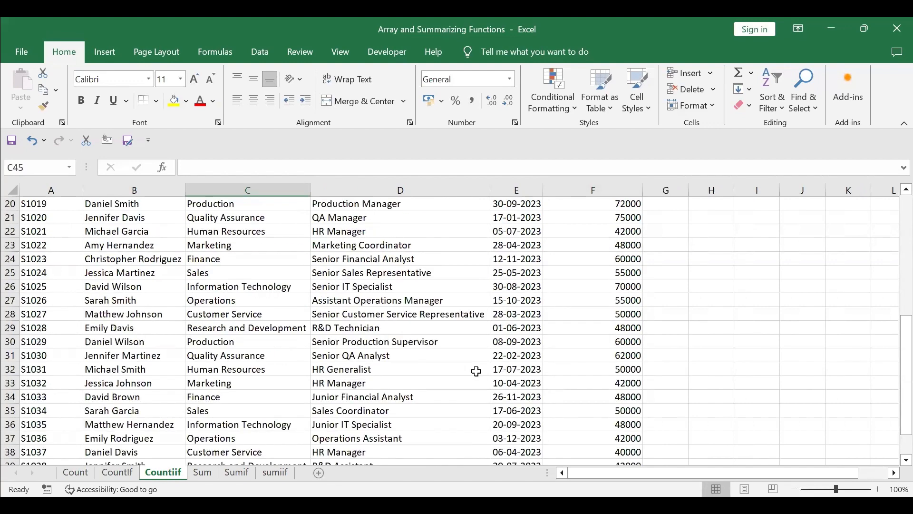
scroll(476, 371, "up", 4)
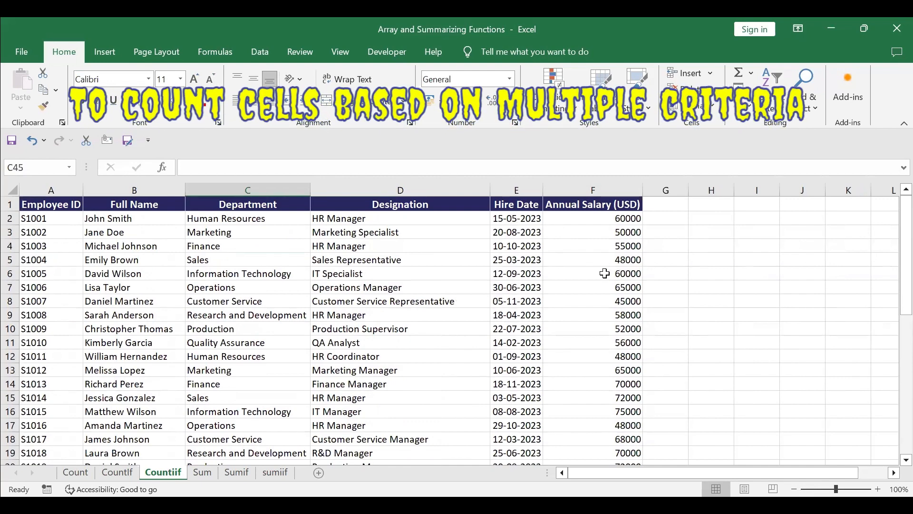
scroll(605, 273, "down", 2)
scroll(604, 273, "up", 2)
scroll(602, 273, "down", 1)
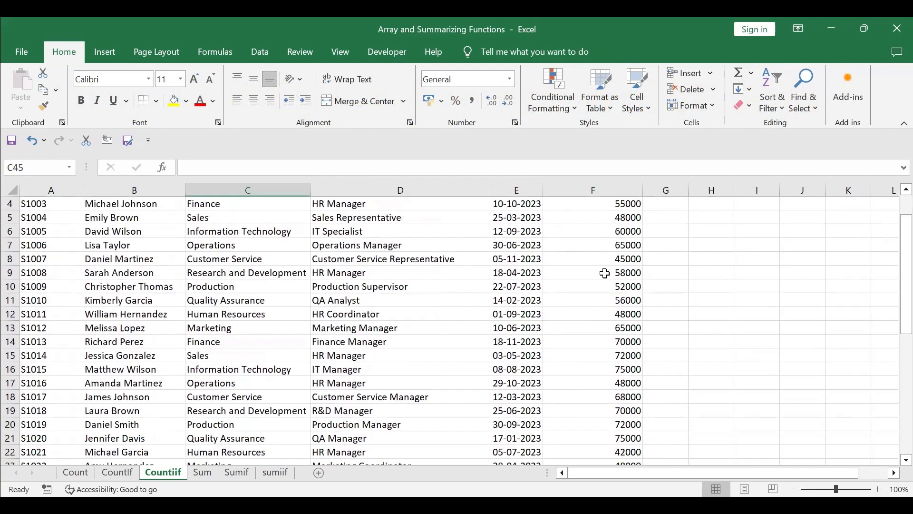
left_click(117, 472)
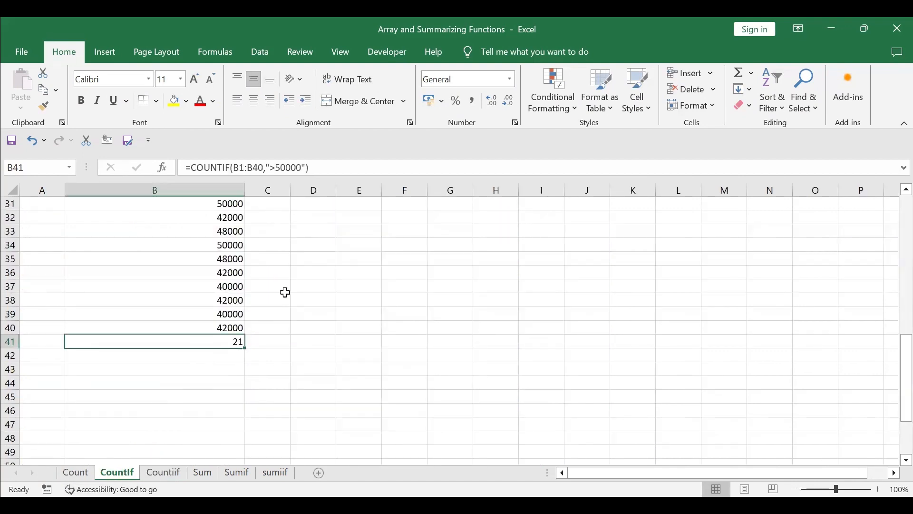
left_click(164, 474)
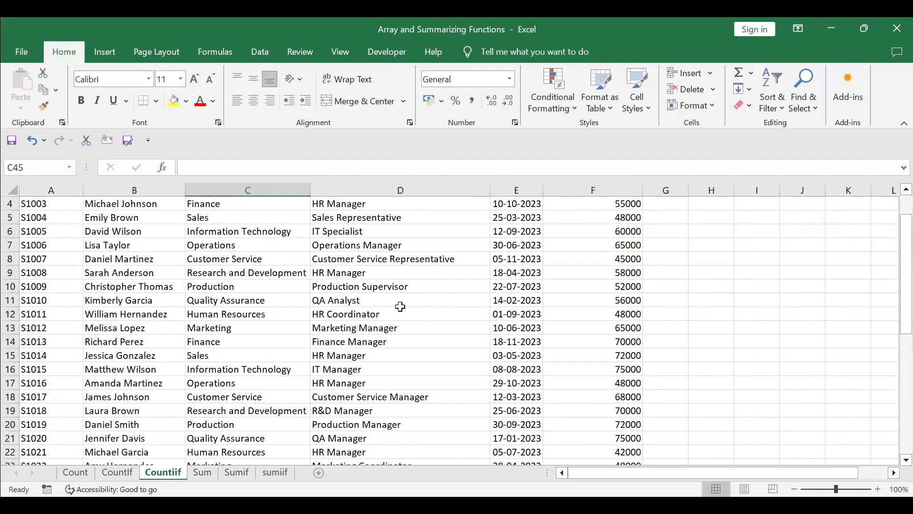
Step: Examine the Designation and Annual Salary columns of the employee table as the two criteria for a multi-condition count
scroll(400, 321, "up", 1)
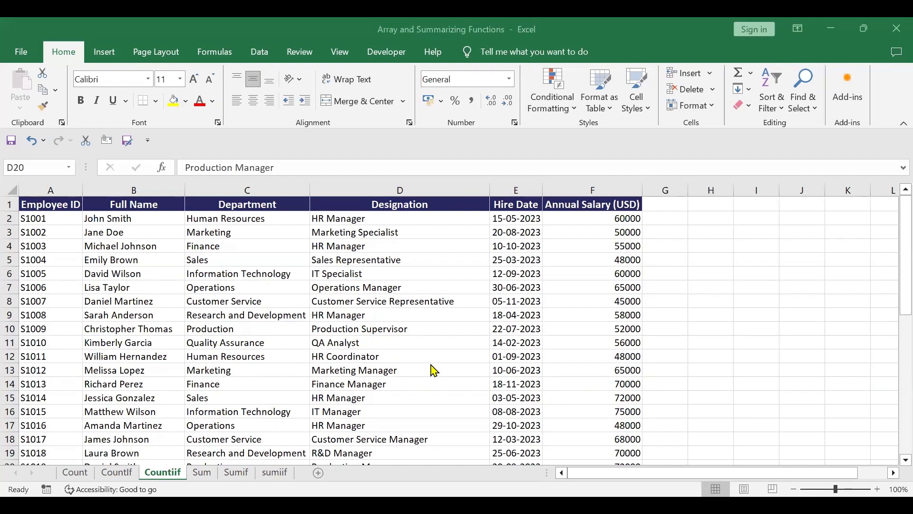
scroll(433, 370, "down", 5)
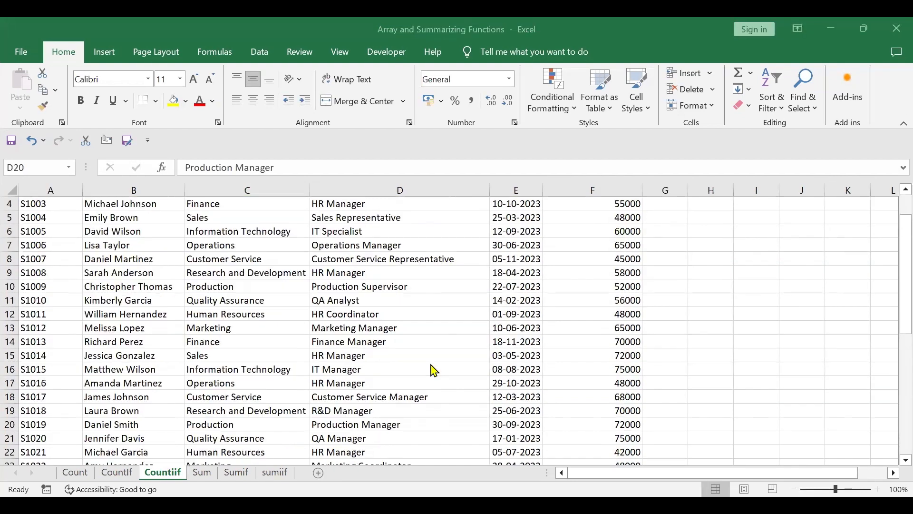
scroll(434, 370, "down", 4)
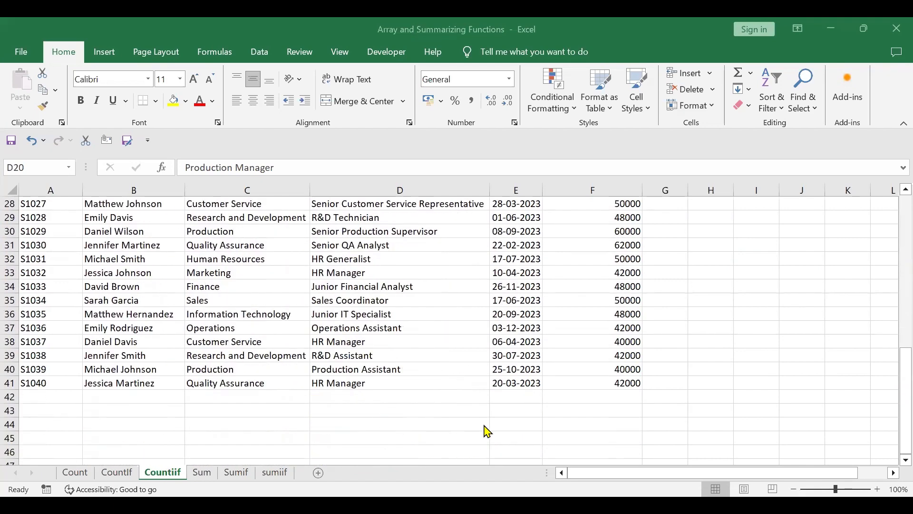
left_click(564, 412)
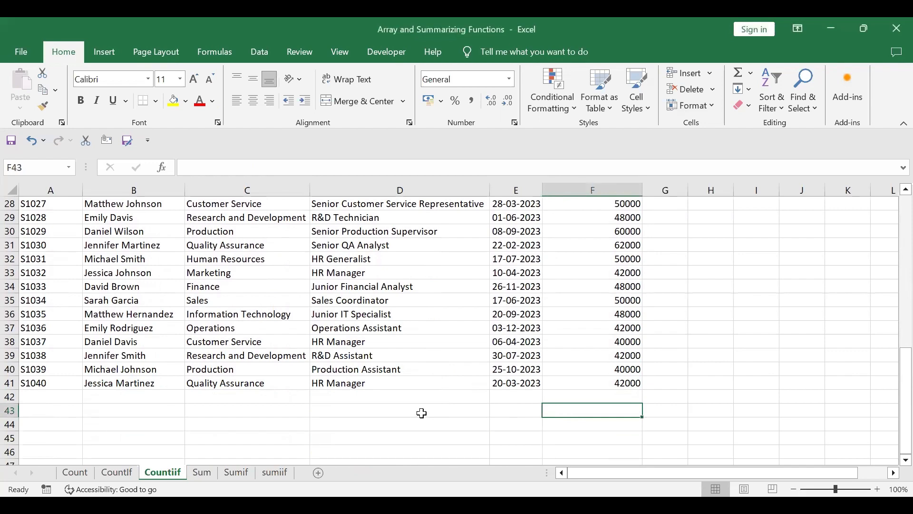
scroll(412, 417, "up", 1)
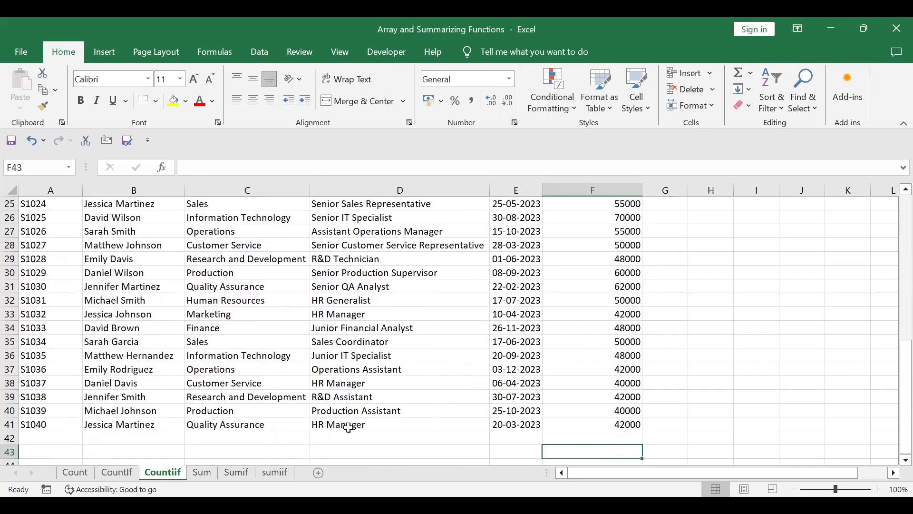
scroll(402, 418, "up", 7)
scroll(402, 419, "up", 1)
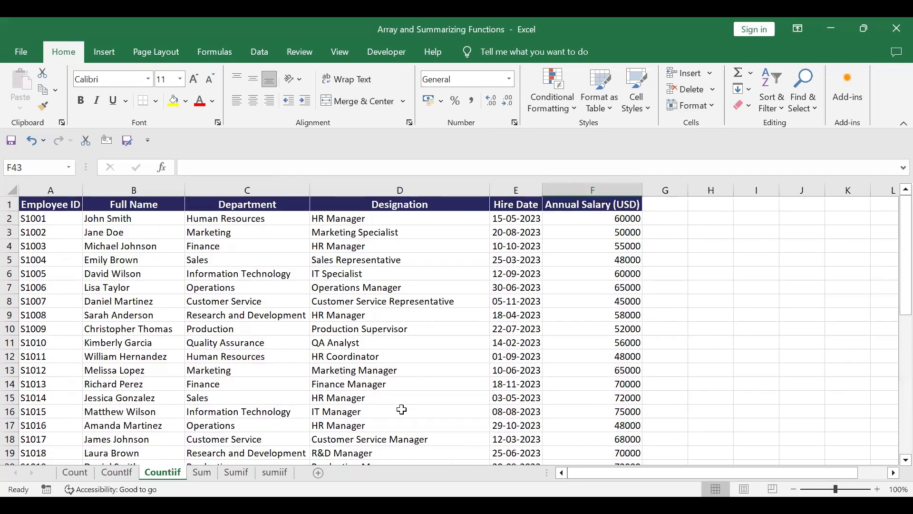
left_click(375, 220)
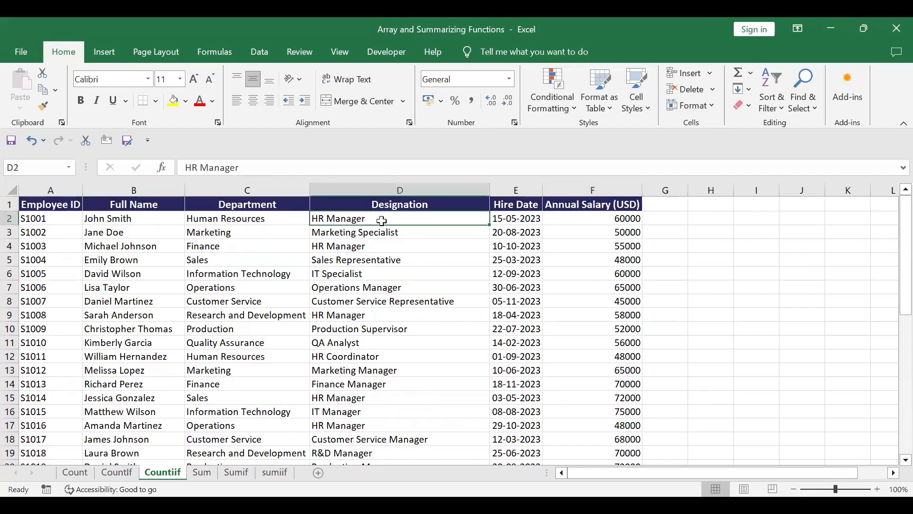
left_click(569, 230)
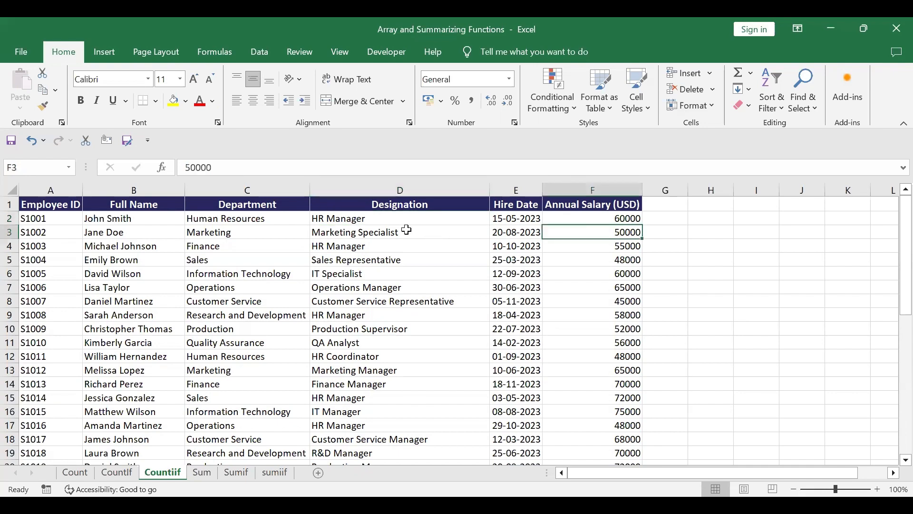
Step: Start a COUNTIFS formula in cell F44, below the Annual Salary column of the Countiif sheet
scroll(424, 359, "down", 11)
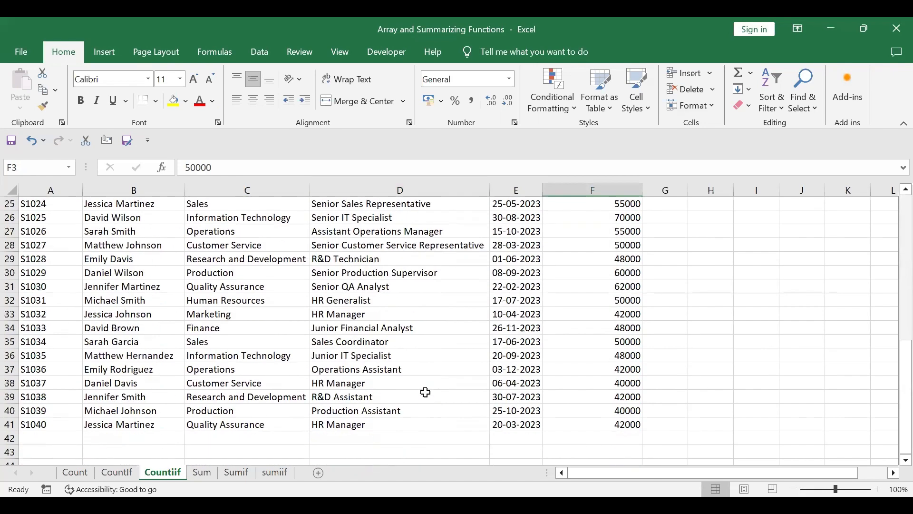
left_click(556, 343)
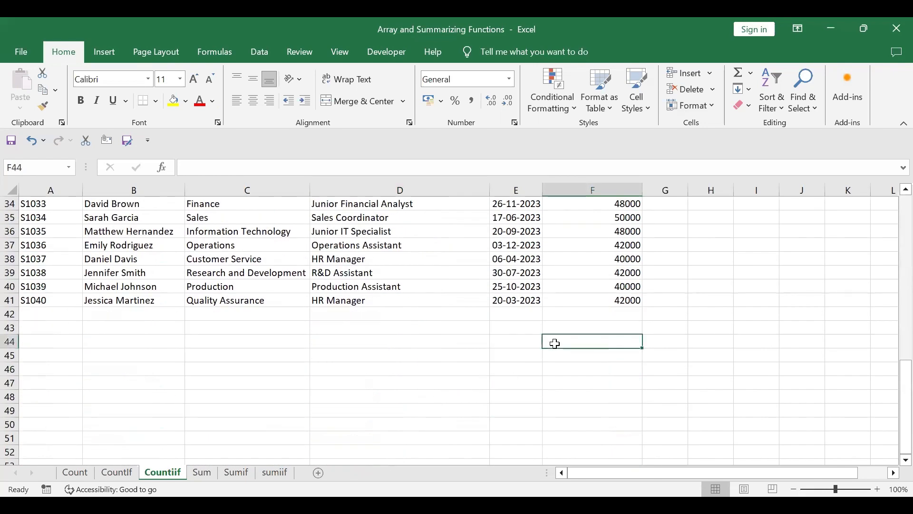
type("=co")
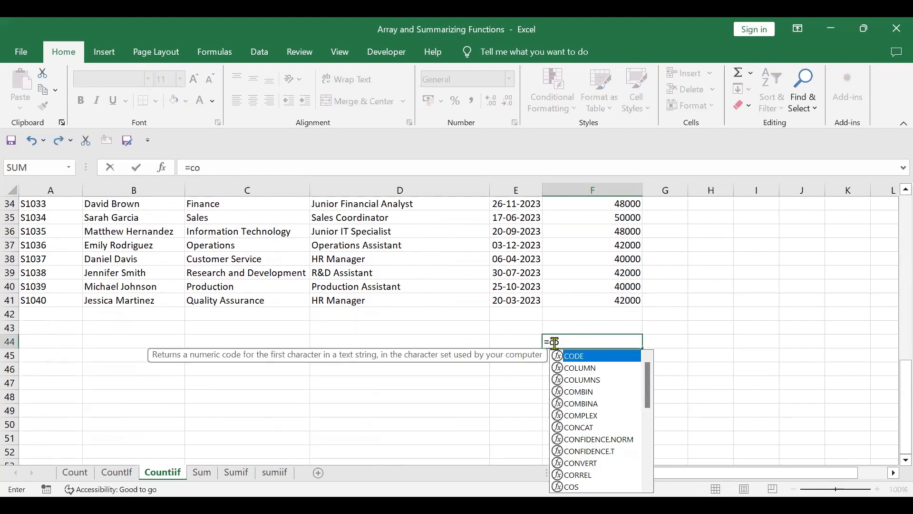
type("unt")
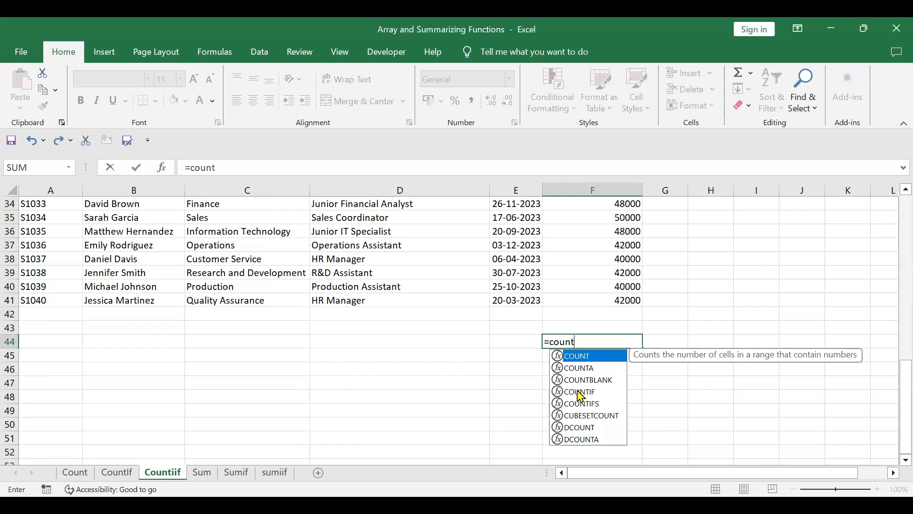
left_click(587, 405)
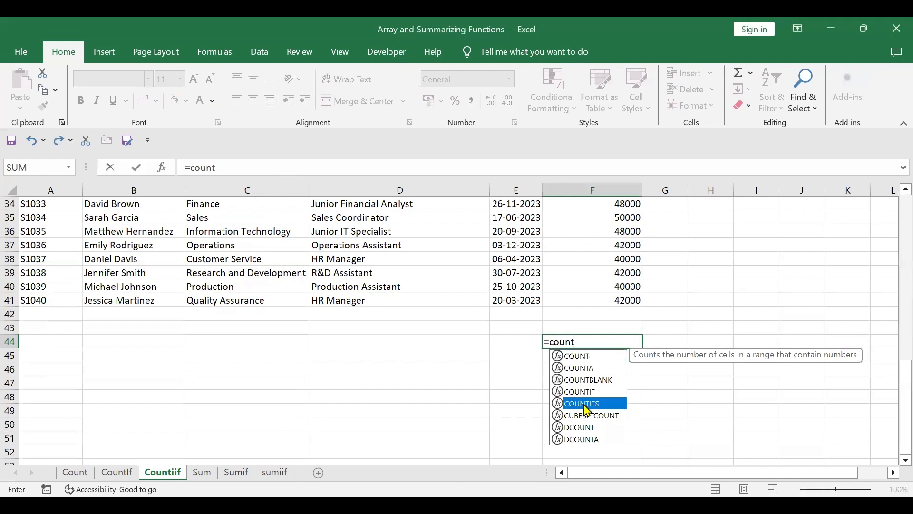
double_click(587, 405)
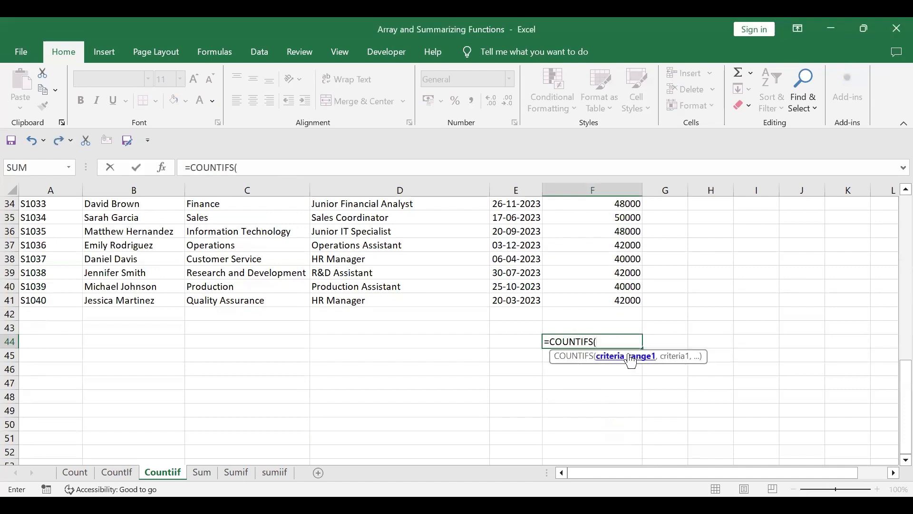
Step: Set the first criteria range of the COUNTIFS formula to the Designation cells D2:D41
scroll(400, 292, "up", 1)
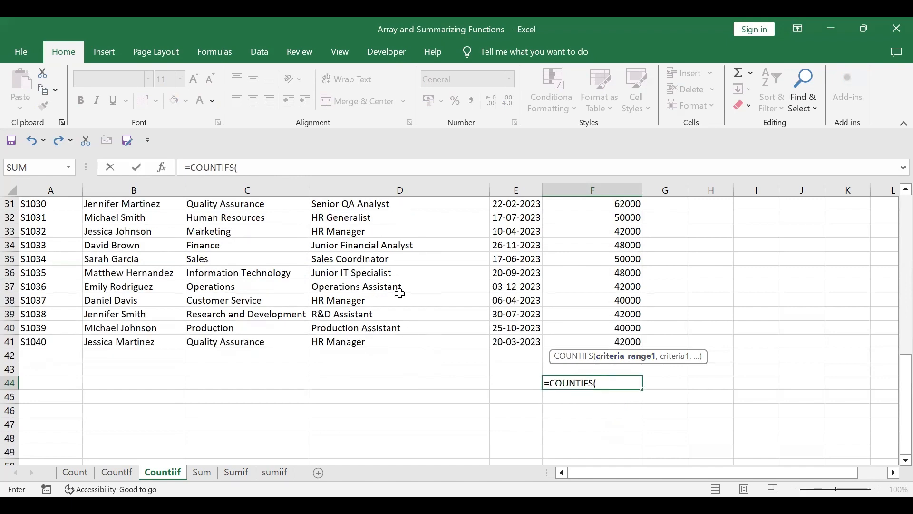
scroll(399, 292, "up", 10)
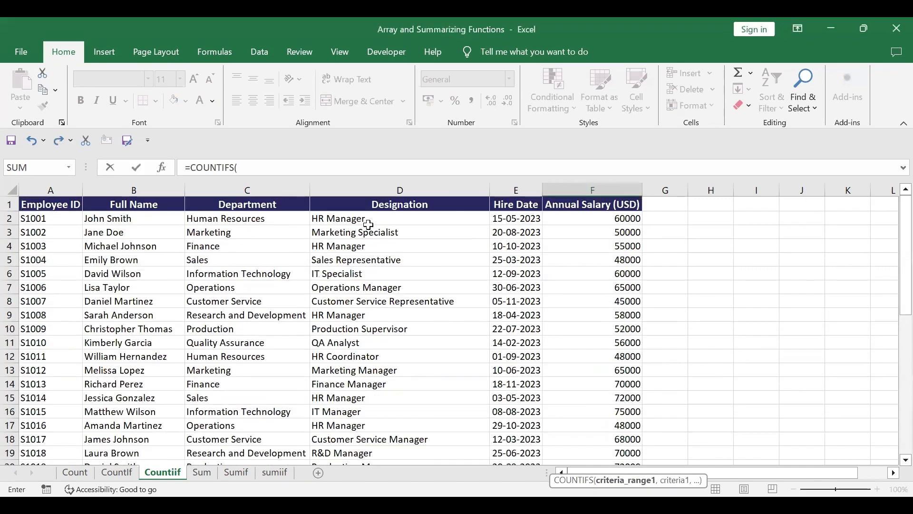
left_click(369, 220)
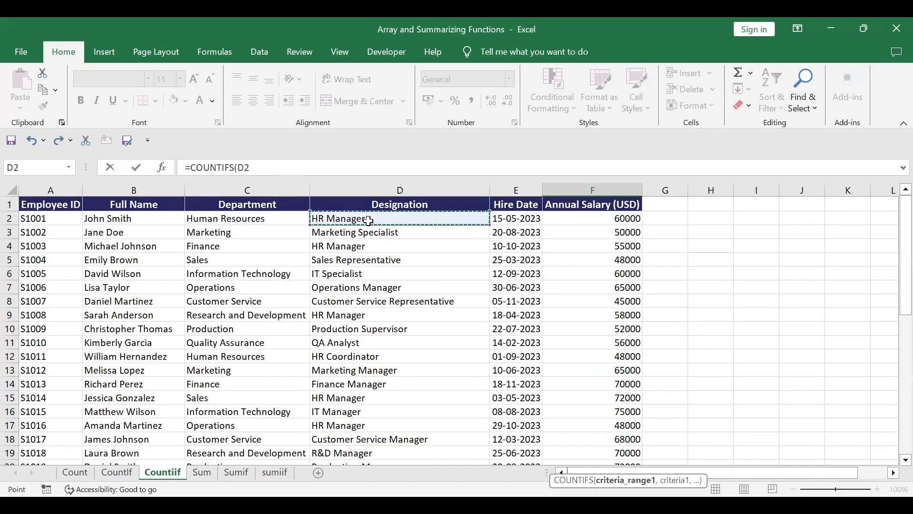
key("ctrl+shift+Down")
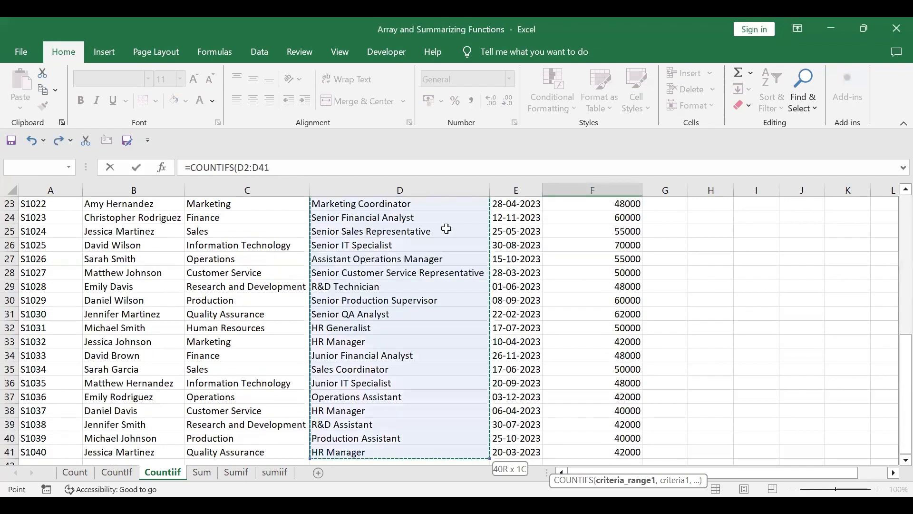
scroll(454, 280, "down", 1)
scroll(492, 333, "down", 1)
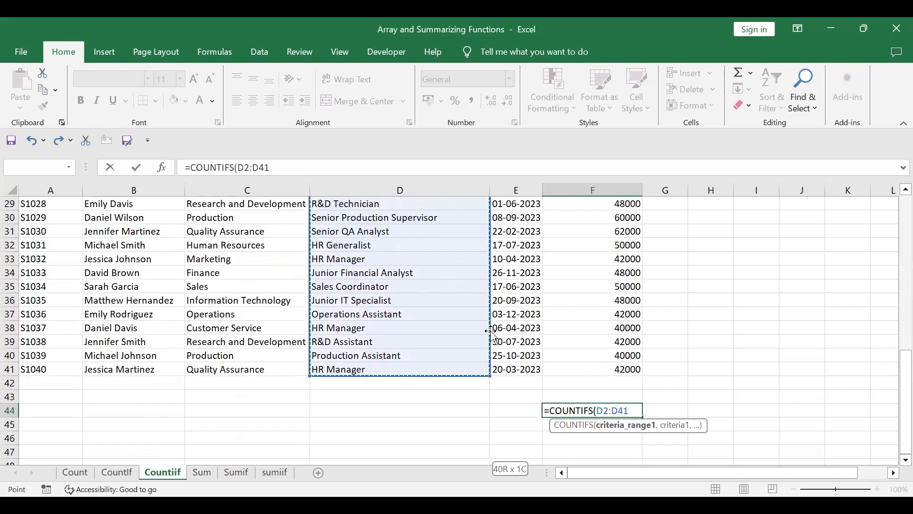
Step: Enter "HR Manager" as the first criterion of the COUNTIFS formula in F44
type(",")
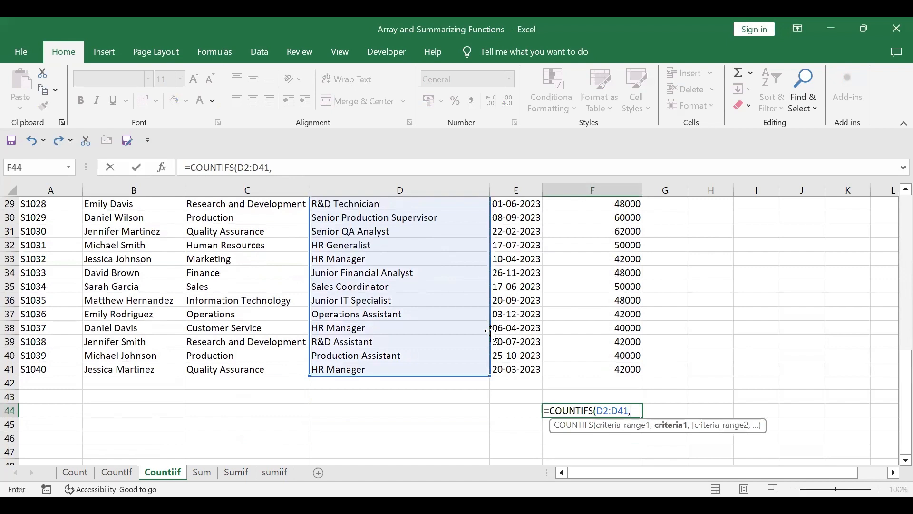
type("\"\"")
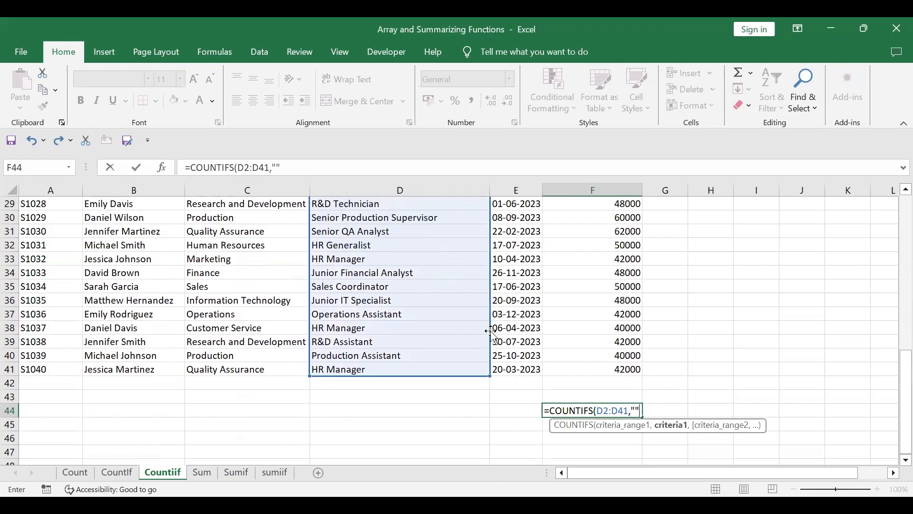
left_click(636, 408)
type("Hr")
key("BackSpace")
type("R Manager")
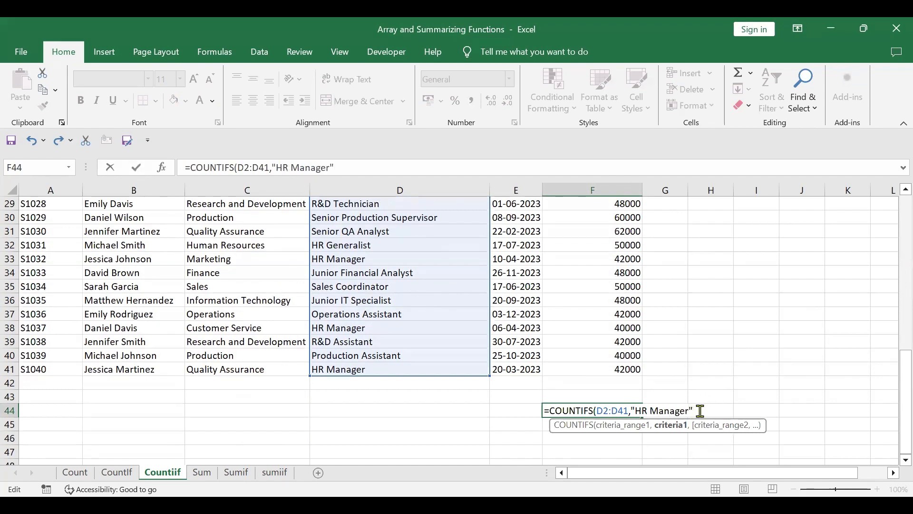
type("\",")
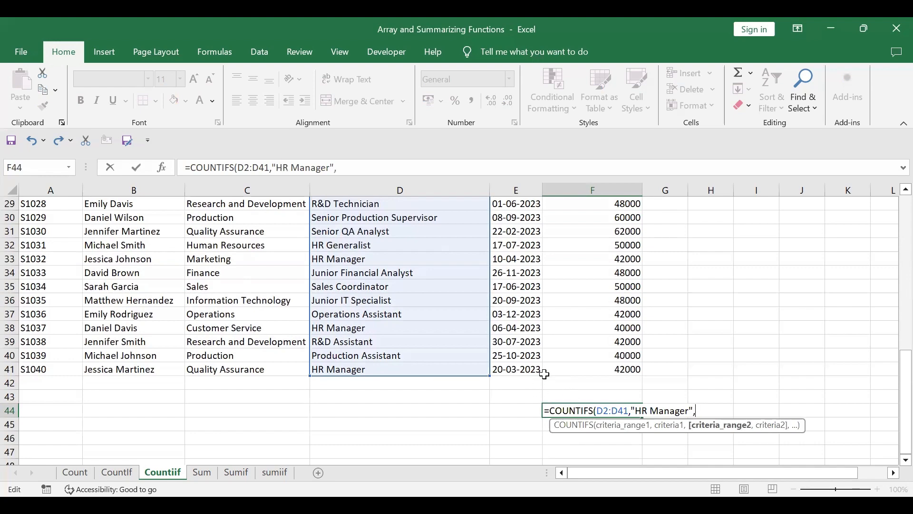
Step: Add the Annual Salary cells F2:F41 as the second criteria range of the COUNTIFS formula
scroll(545, 375, "up", 9)
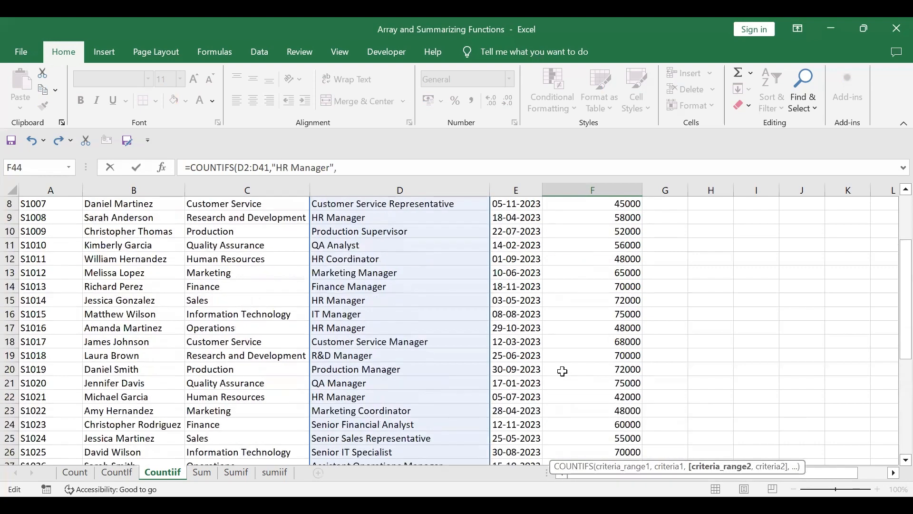
left_click(592, 220)
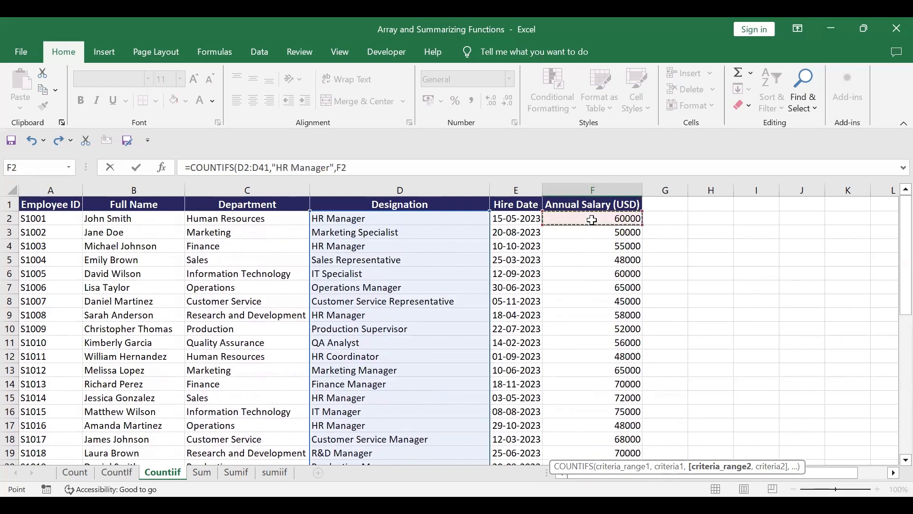
key("ctrl+shift+Down")
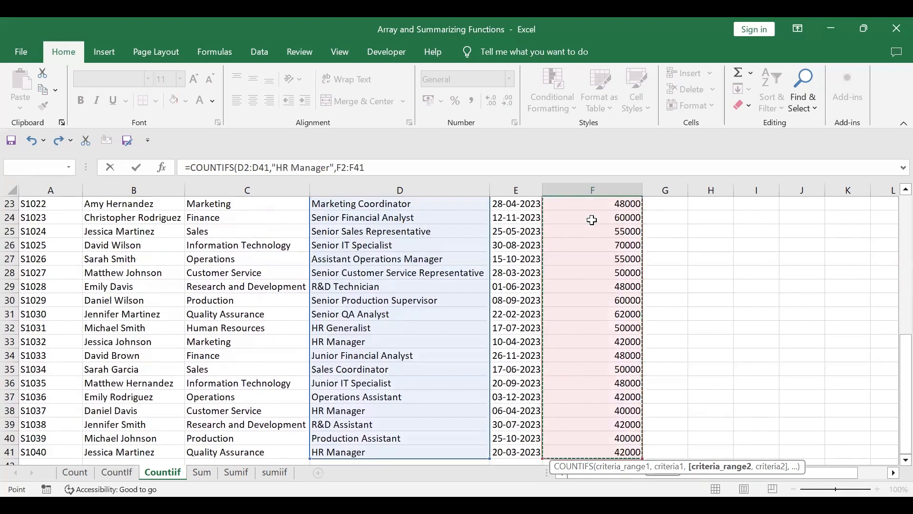
scroll(592, 224, "down", 1)
scroll(628, 321, "down", 2)
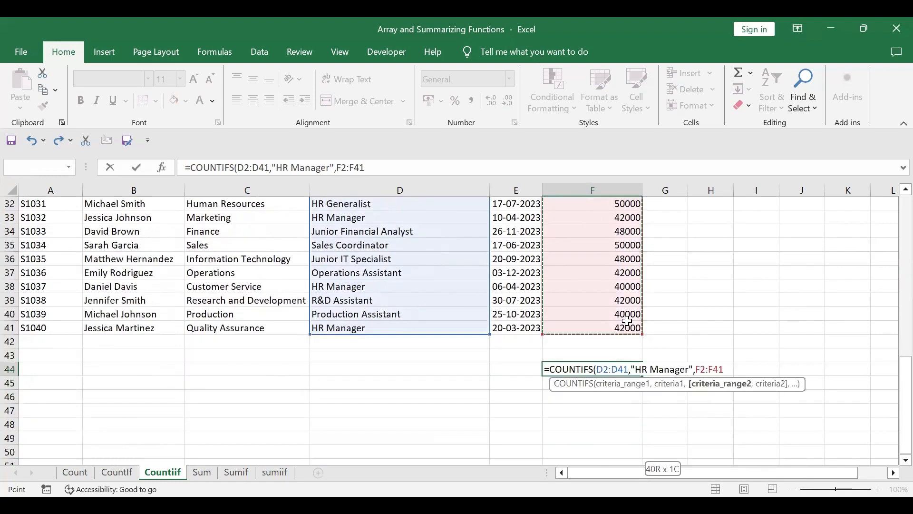
type(",")
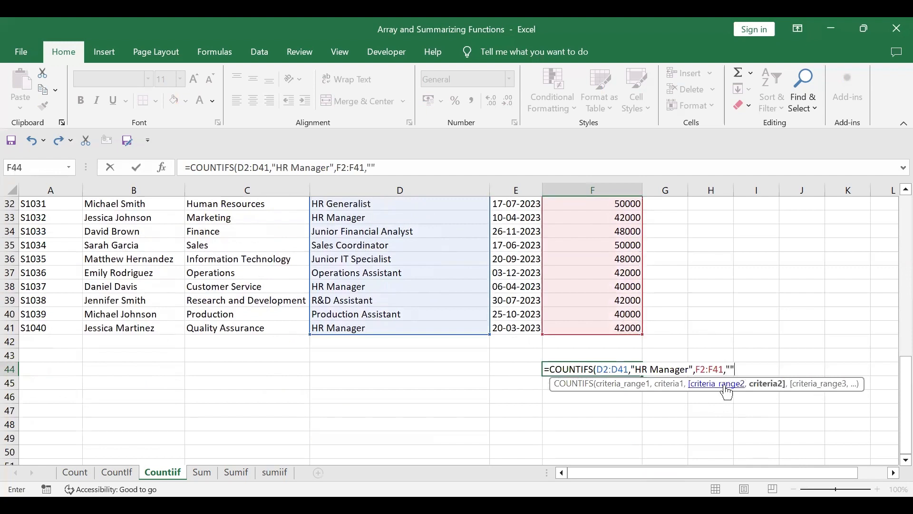
Step: Complete the COUNTIFS formula in F44 with the second criterion ">50000"
left_click(731, 370)
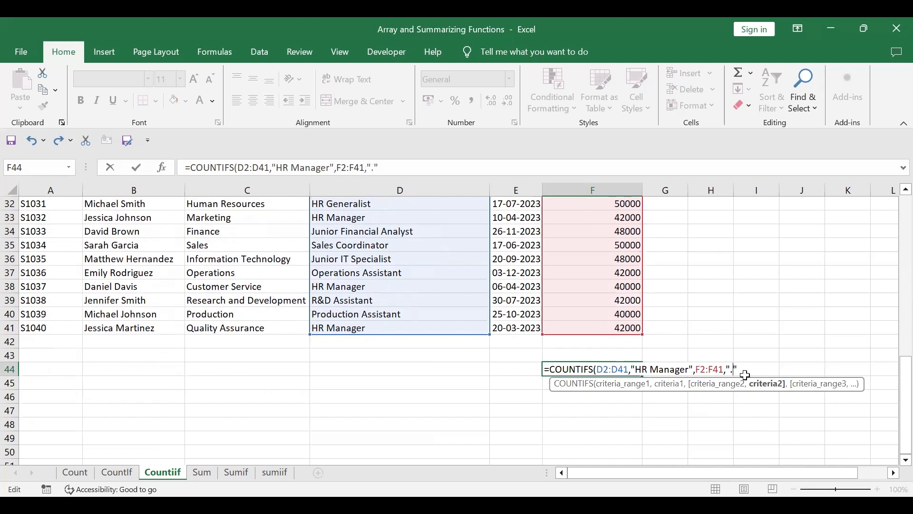
type(">50000)")
key("BackSpace")
key("Right")
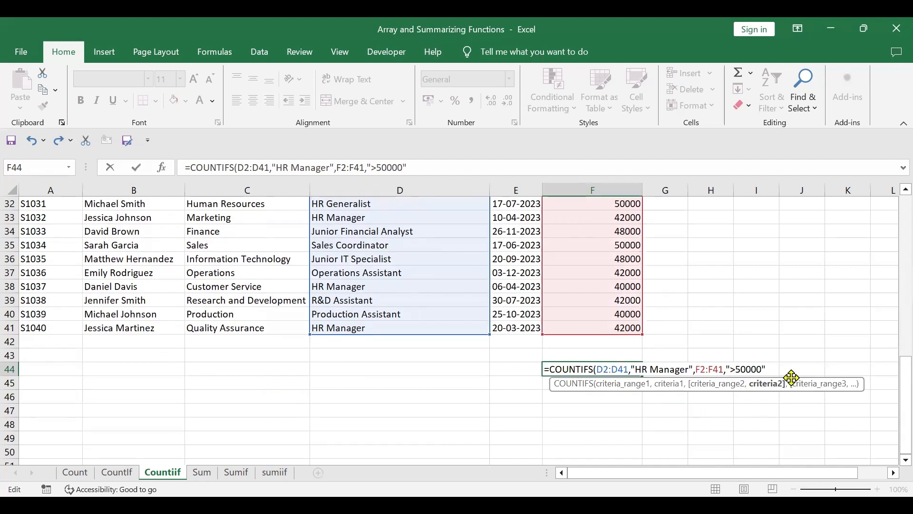
type(")")
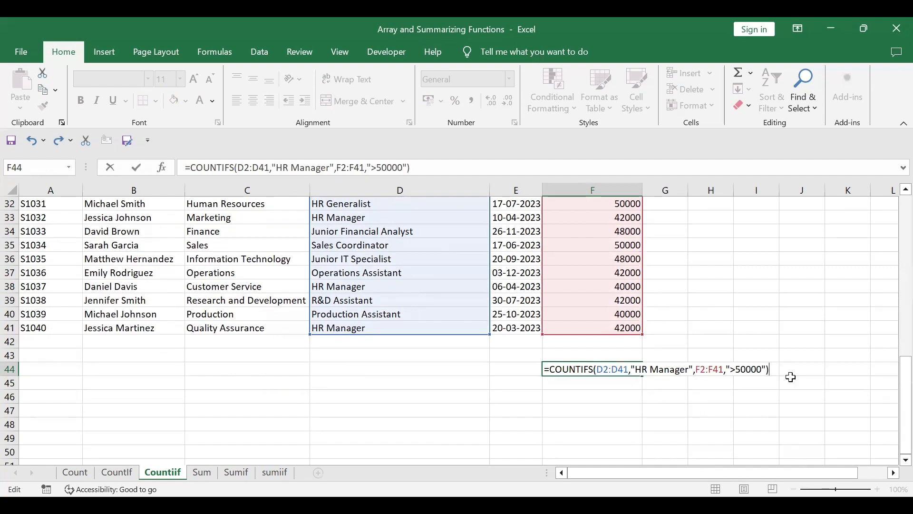
key("Return")
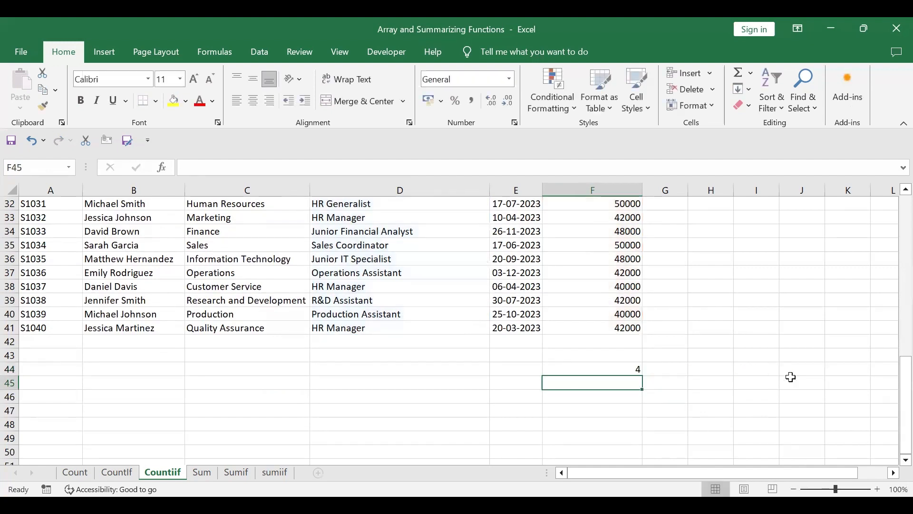
Step: Review the COUNTIFS formula in F44 against the designations and salaries in the employee table
left_click(614, 367)
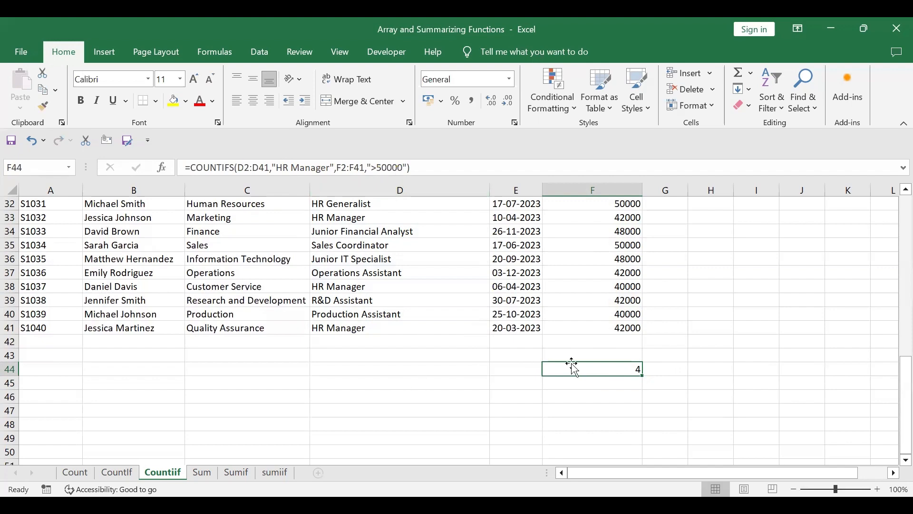
scroll(550, 370, "up", 10)
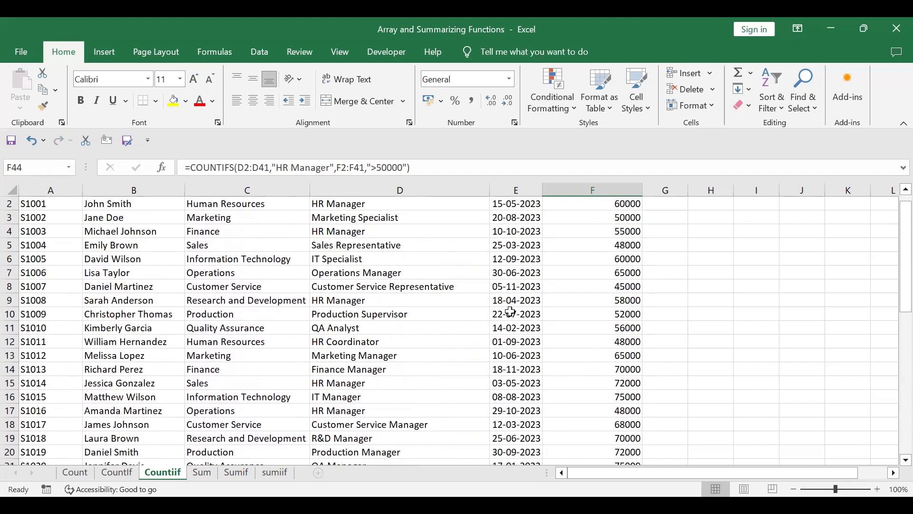
scroll(511, 312, "up", 1)
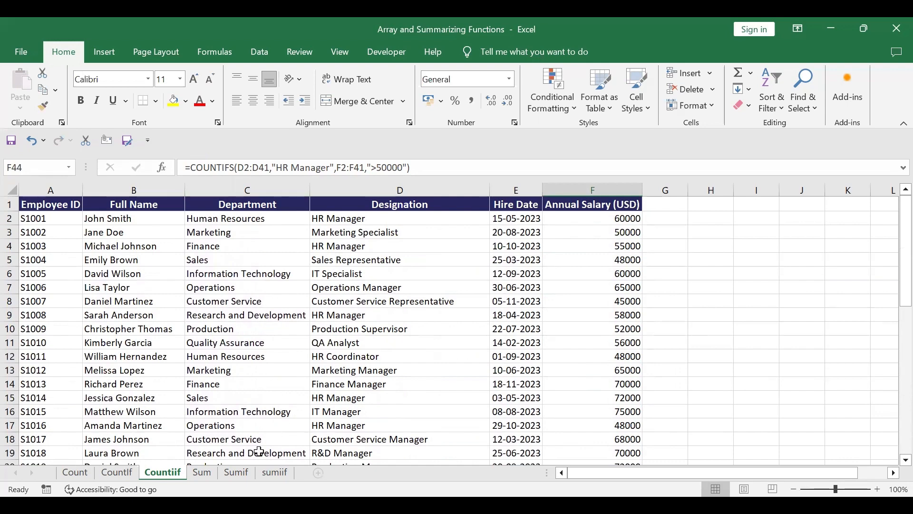
Step: Open the Sum sheet and start a SUM formula in cell C25 of the Total row
left_click(202, 473)
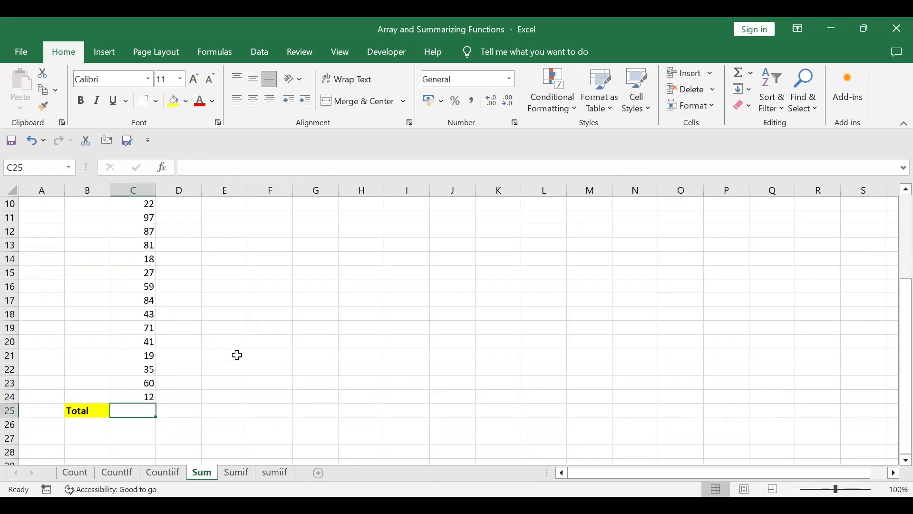
scroll(237, 355, "up", 2)
scroll(238, 355, "up", 1)
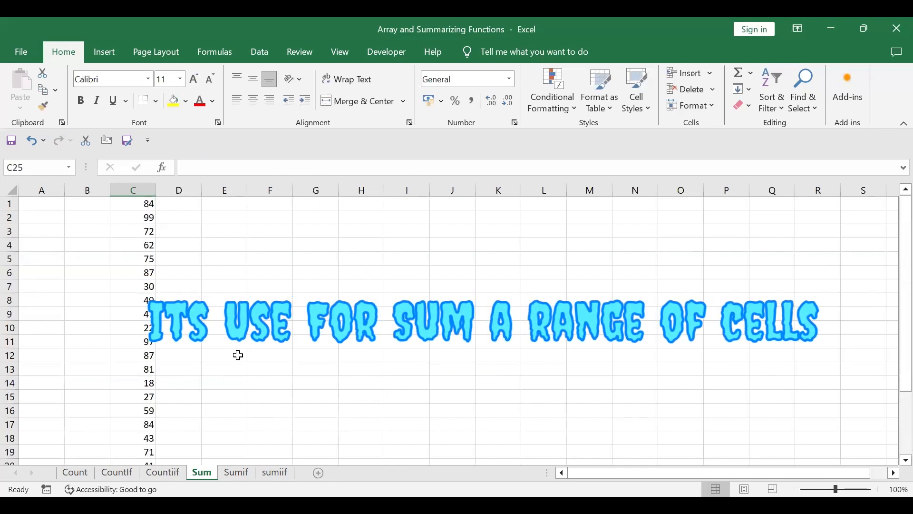
scroll(164, 366, "down", 2)
scroll(164, 365, "down", 2)
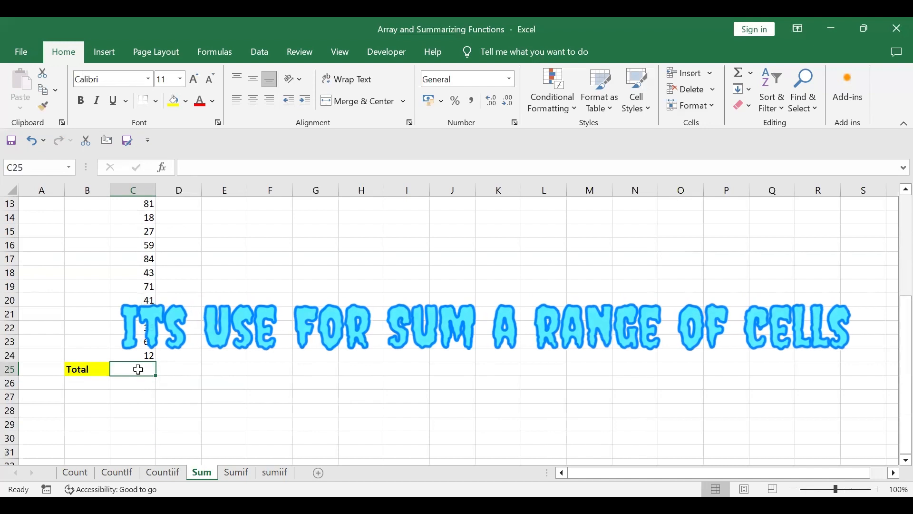
type("=")
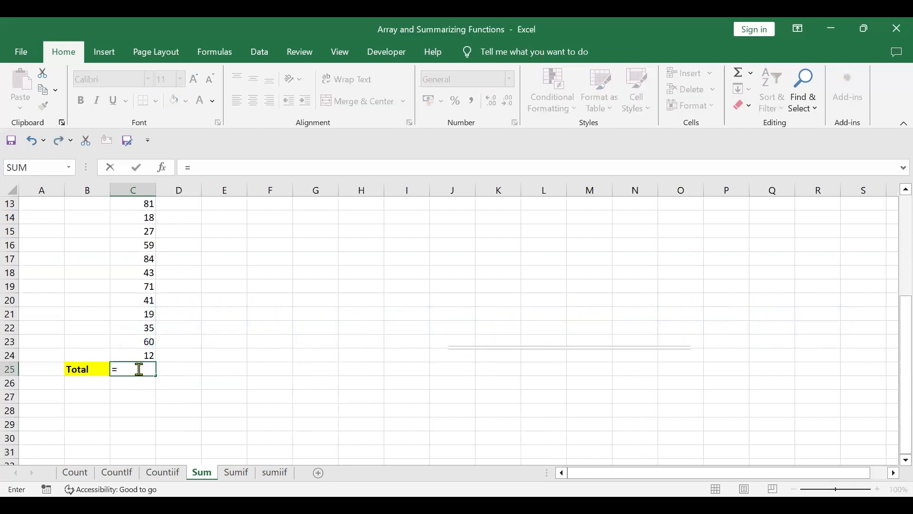
type("sum")
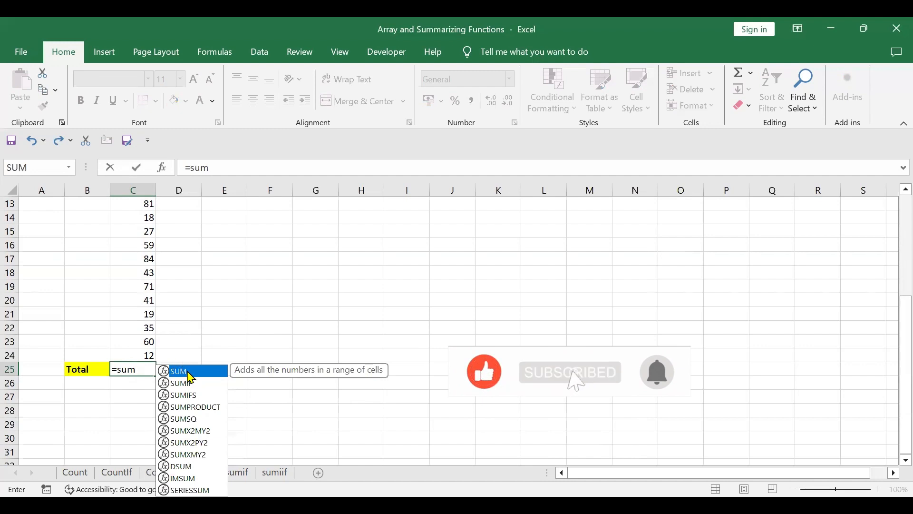
key("Tab")
Step: Complete the SUM formula in C25 with the number range C1:C24 and check it against the column
scroll(137, 313, "up", 4)
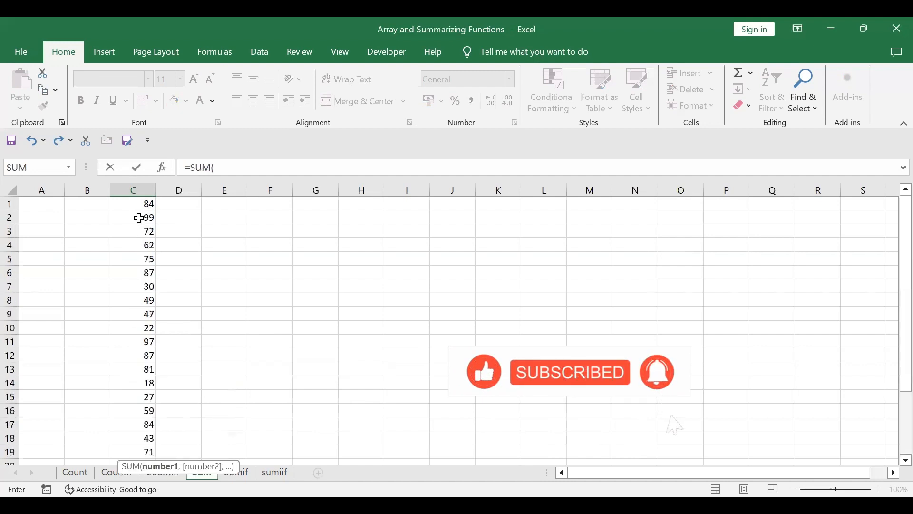
left_click(135, 203)
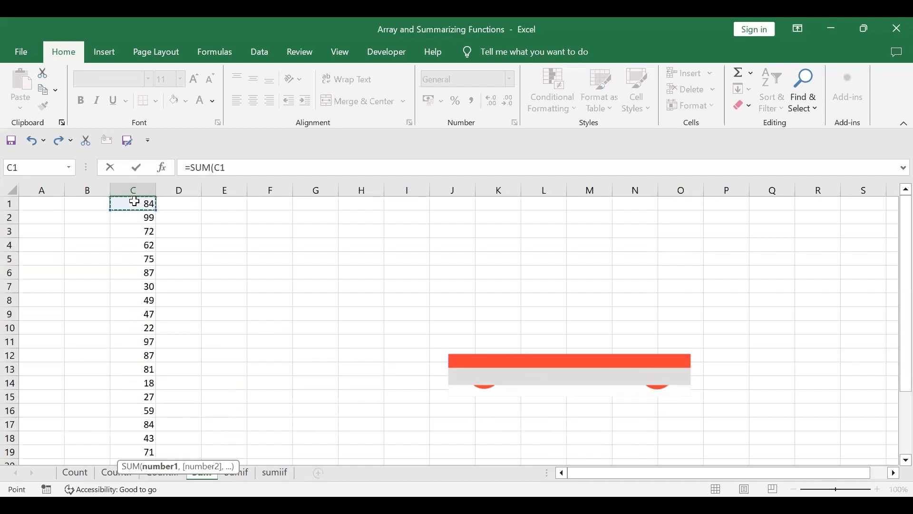
key("ctrl+shift+Down")
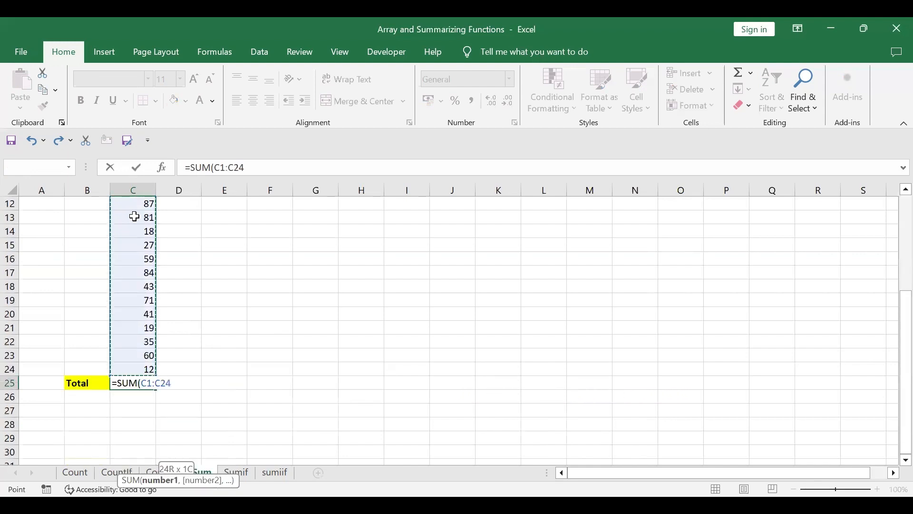
scroll(133, 254, "down", 1)
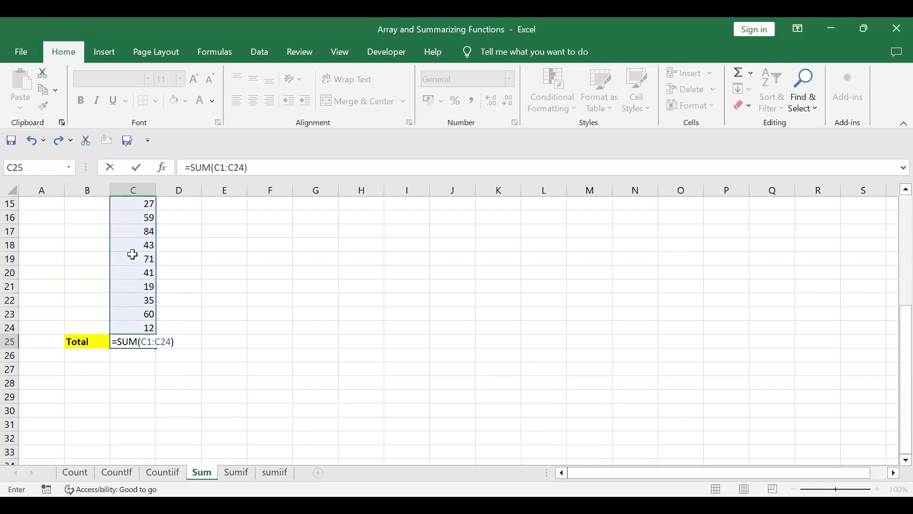
key("Return")
left_click(137, 344)
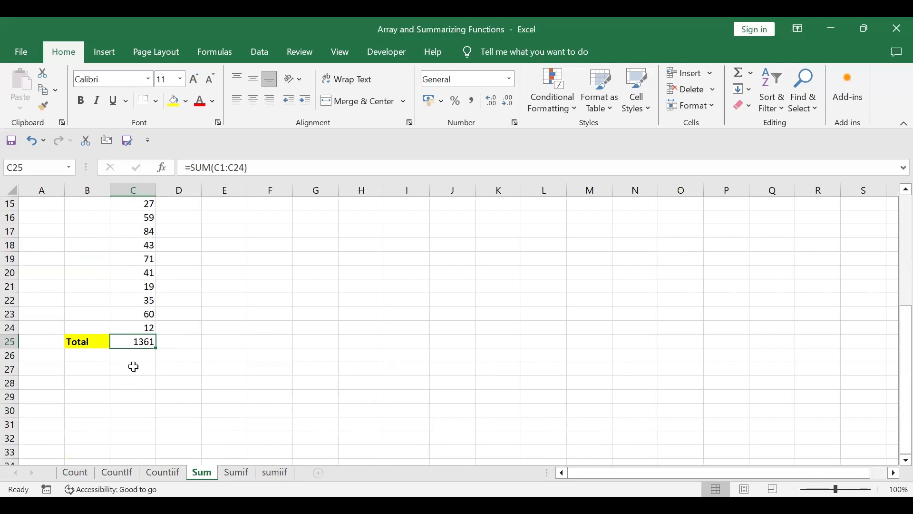
scroll(134, 368, "up", 5)
scroll(134, 368, "down", 4)
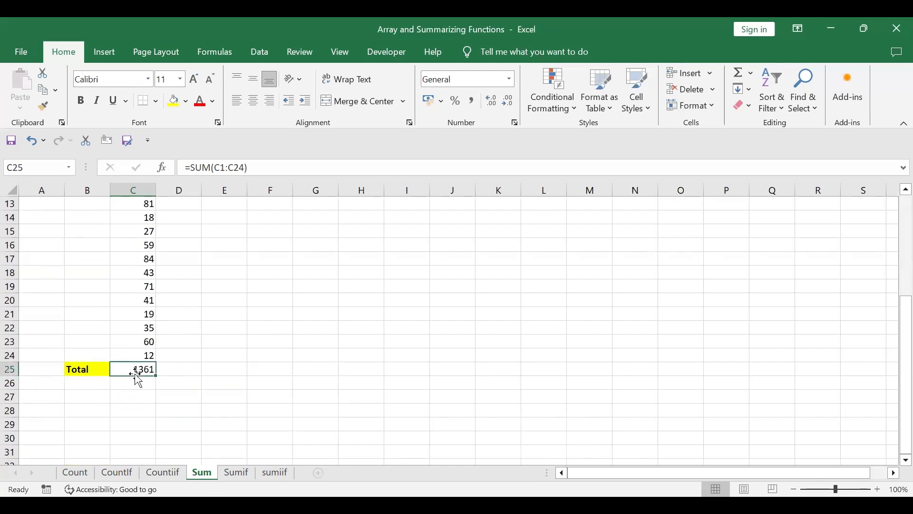
Step: Open the Sumif sheet and examine the green entries in the Color column
left_click(232, 473)
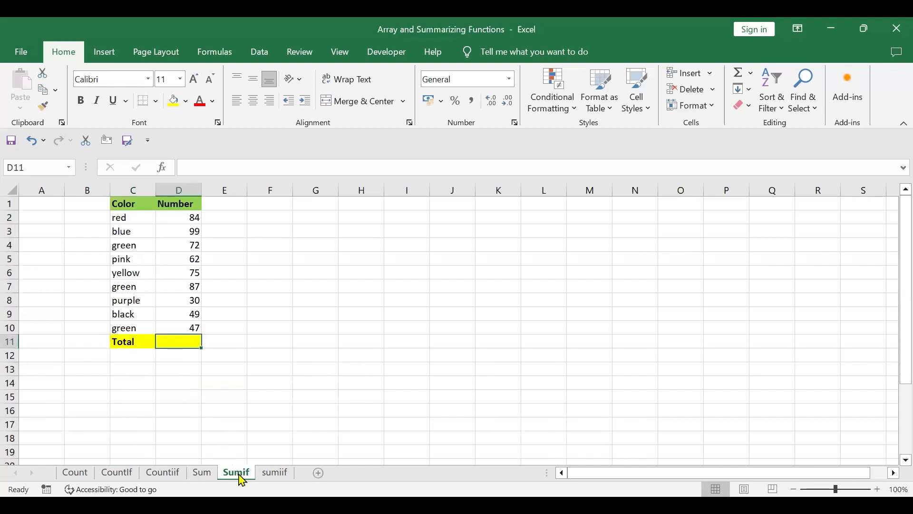
left_click(209, 476)
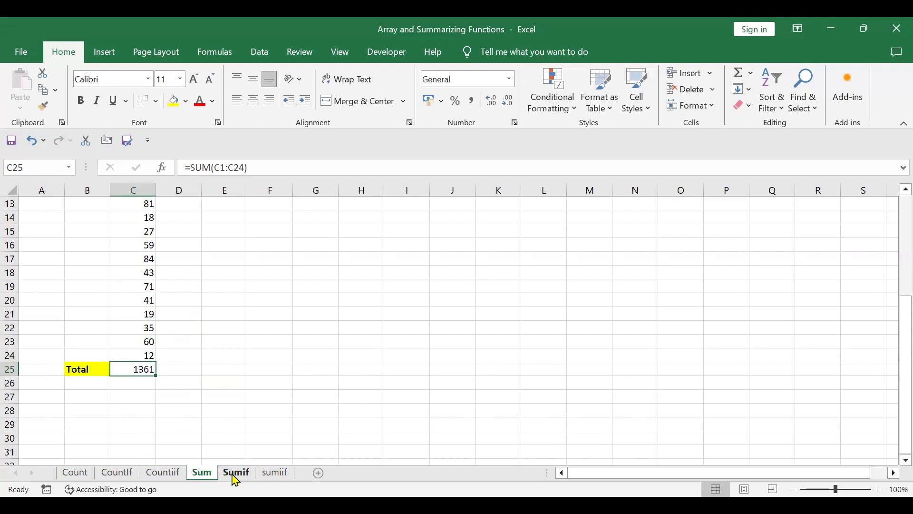
left_click(236, 474)
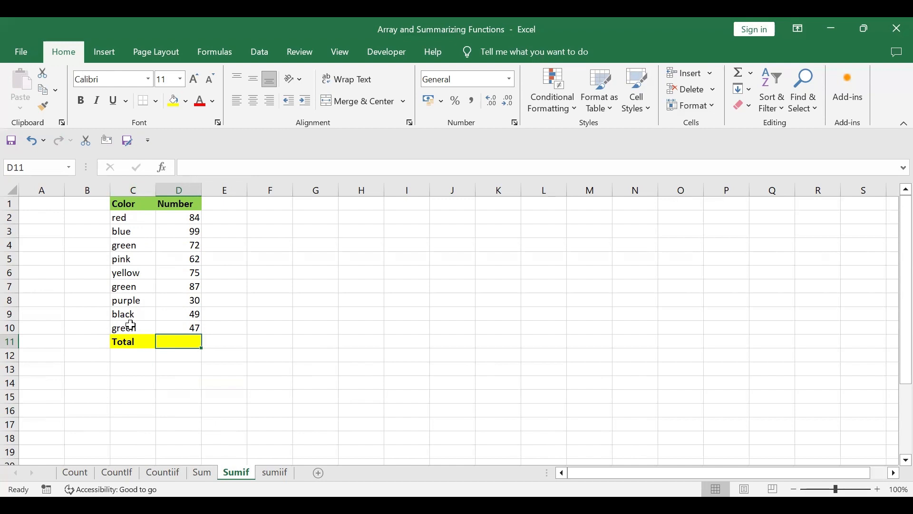
left_click(133, 327)
left_click(127, 286)
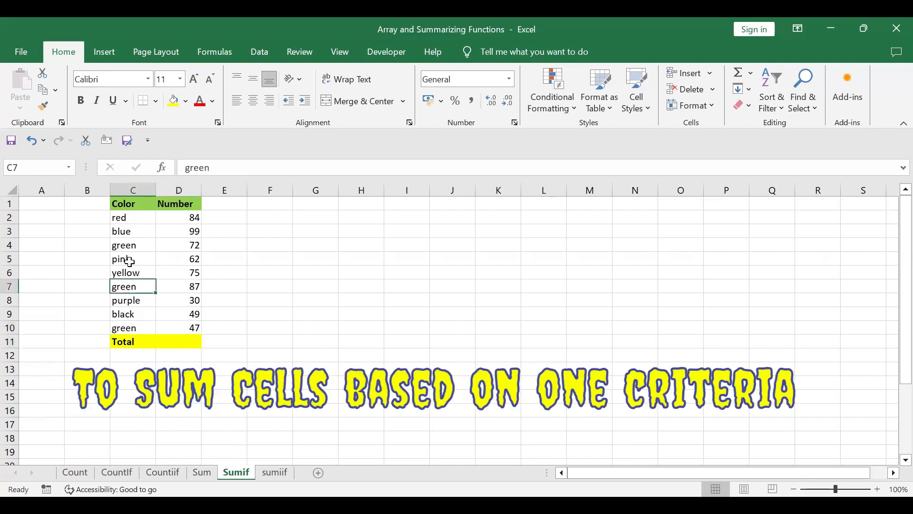
left_click(127, 245)
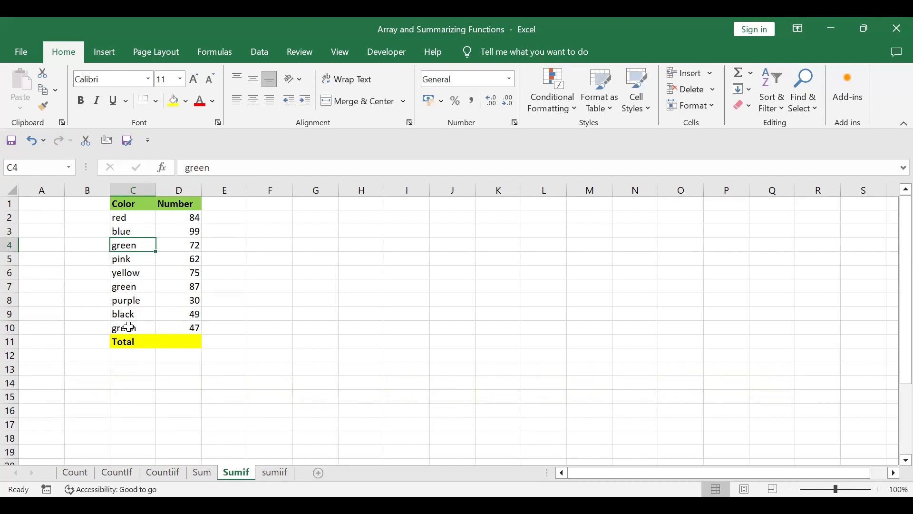
Step: Start a SUMIF formula in Total cell D11 with the Color cells C2:C10 as the criteria range
left_click(190, 344)
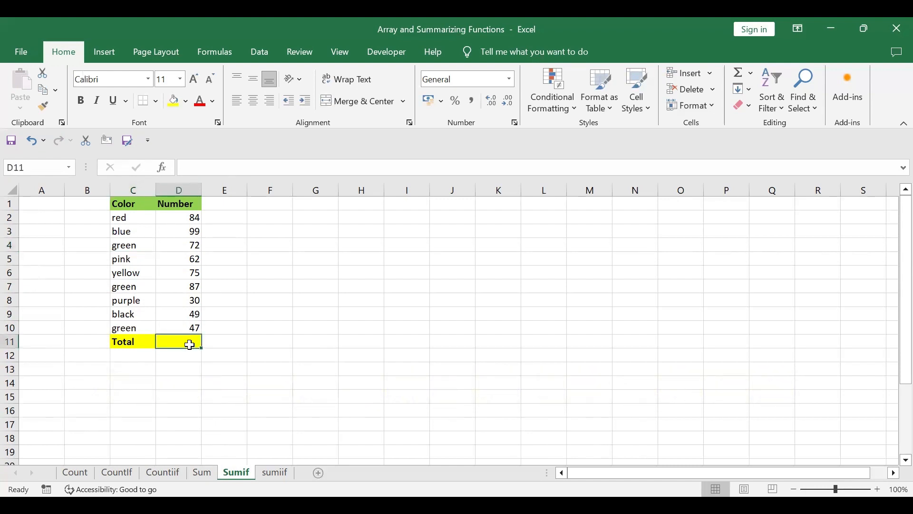
type("=")
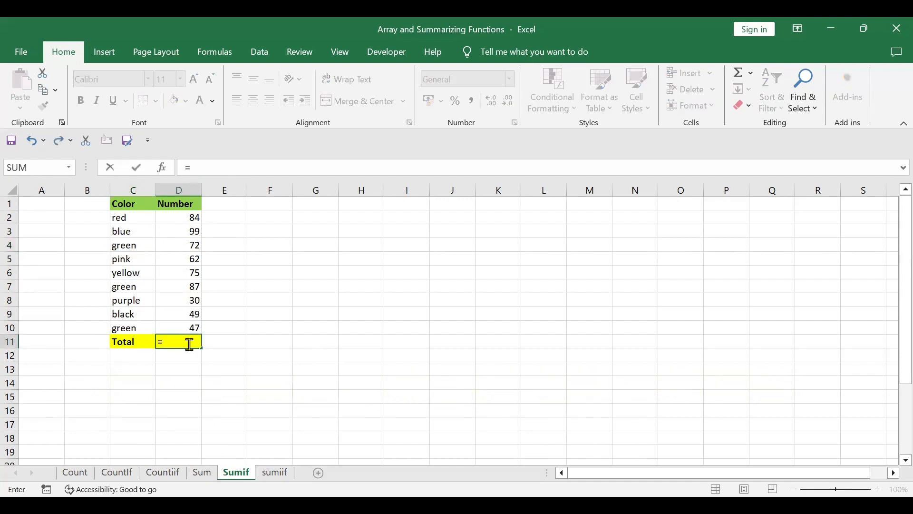
type("sum")
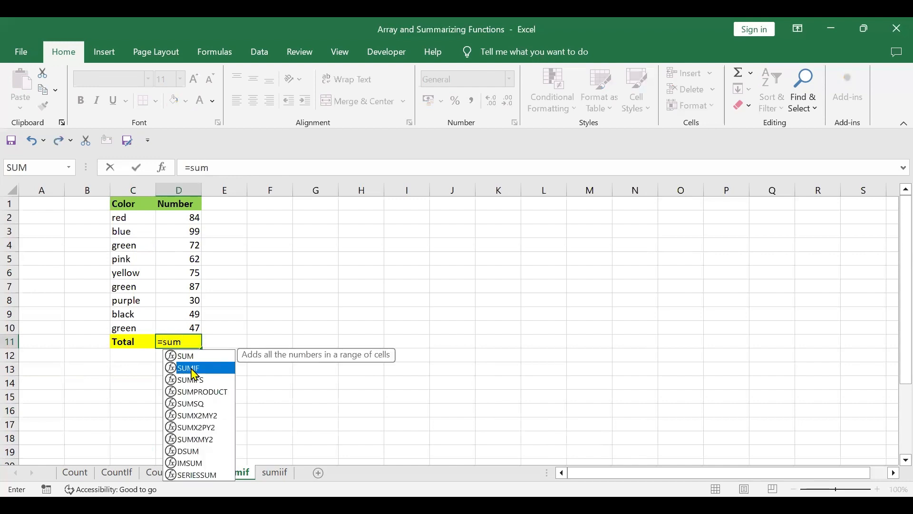
double_click(189, 367)
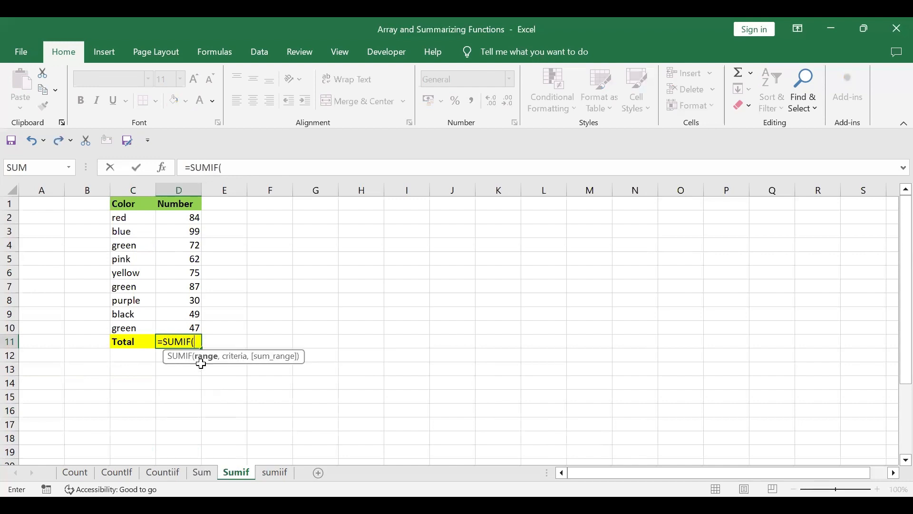
left_click(139, 218)
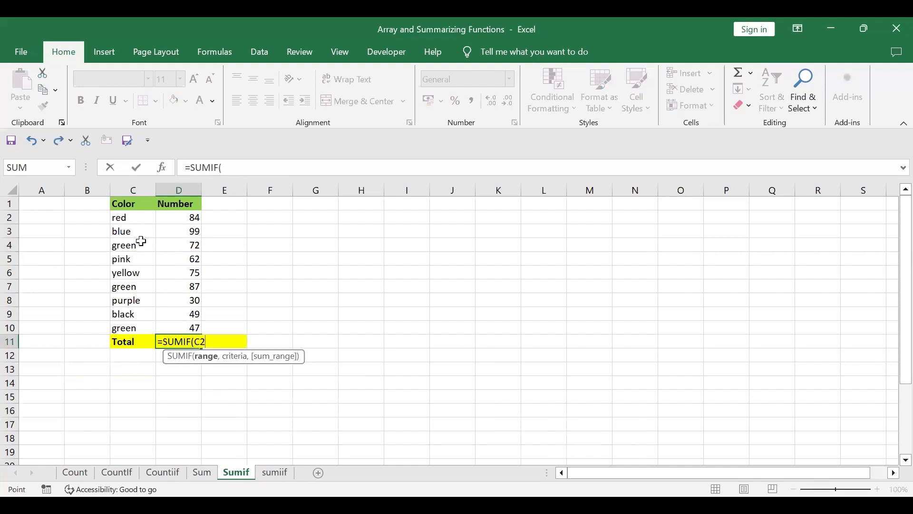
left_click(137, 326, "shift")
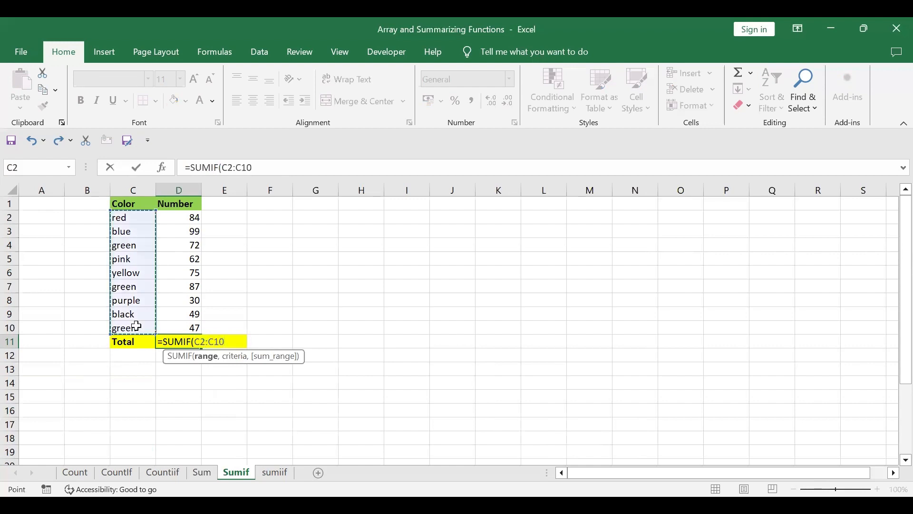
type(",")
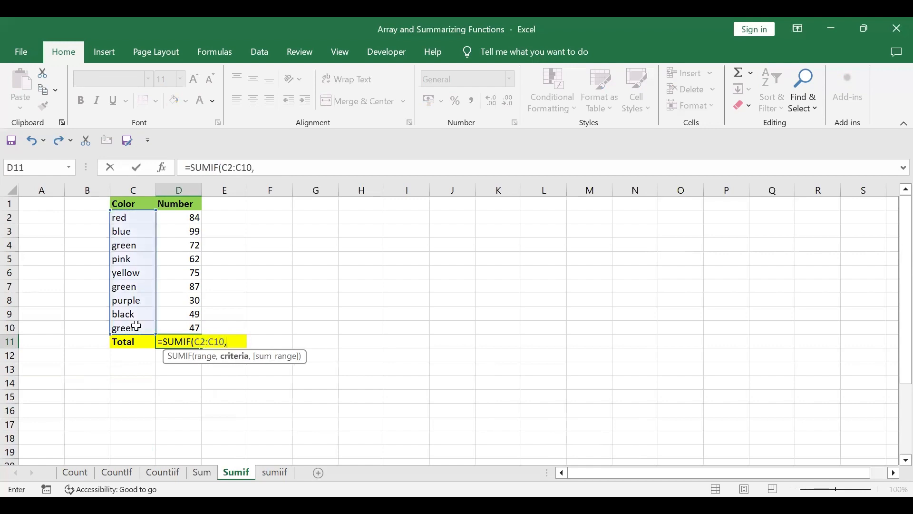
Step: Enter "green" as the criterion of the SUMIF formula in D11
type("\"\"")
left_click(242, 340)
type("gree")
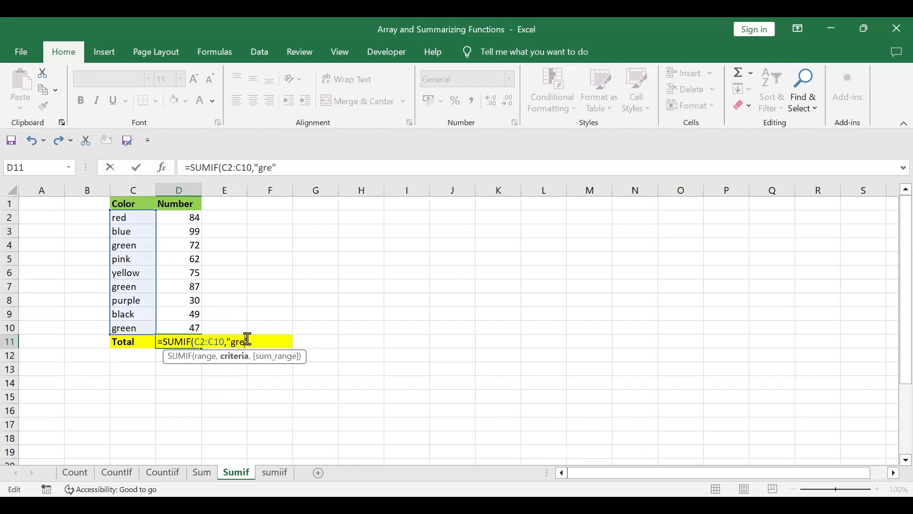
type("n\",")
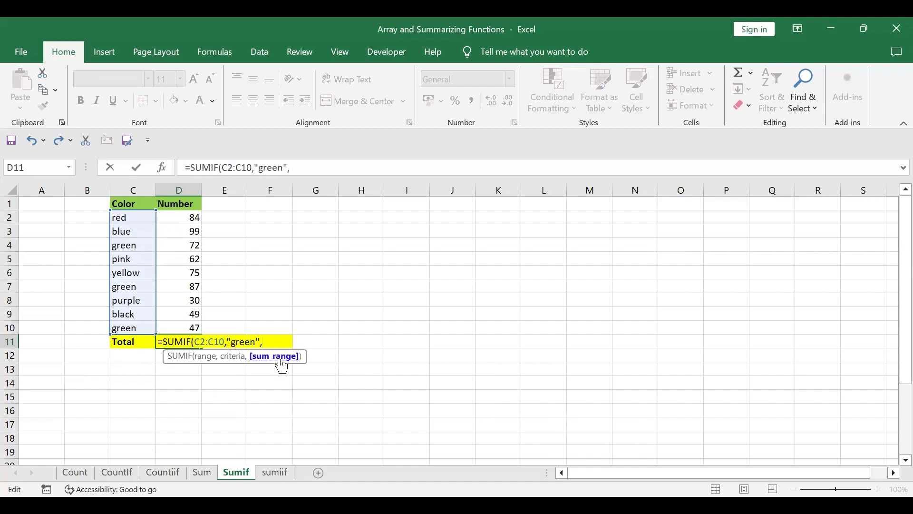
Step: Complete the SUMIF formula in D11 with the Number cells D2:D10 as the sum range
left_click_drag(188, 218, 179, 331)
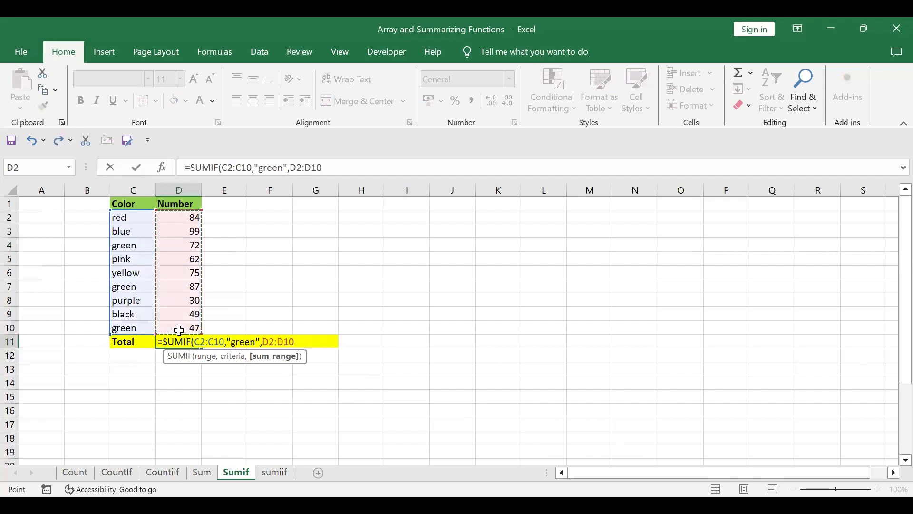
type(")")
key("Return")
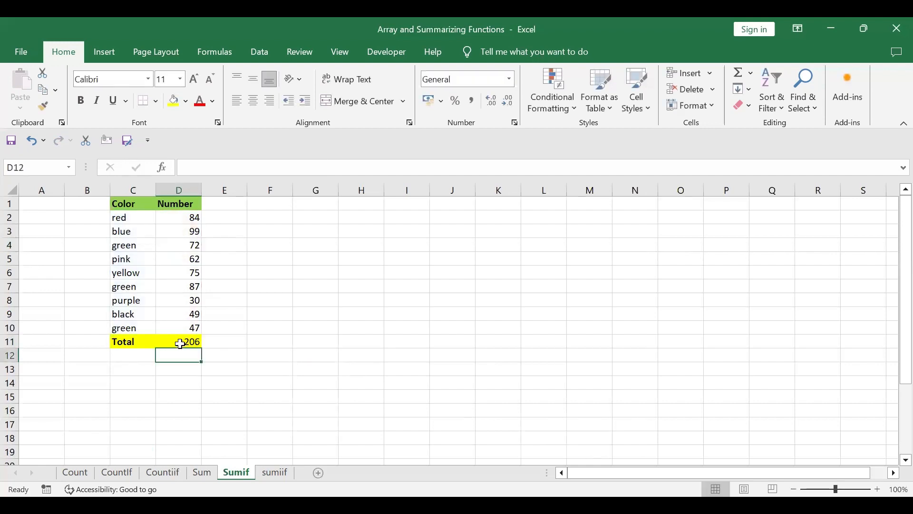
Step: Review the SUMIF formula in D11 against the green rows and their numbers in the table
left_click(181, 343)
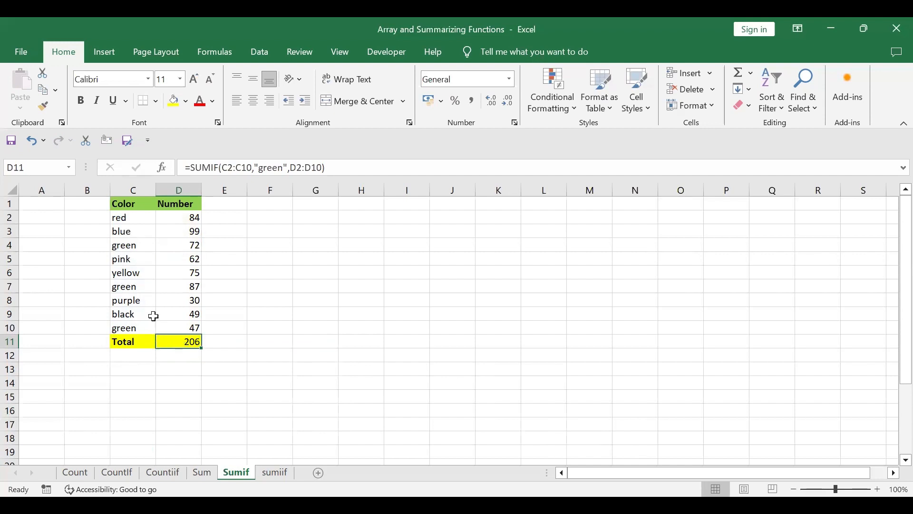
left_click(137, 244)
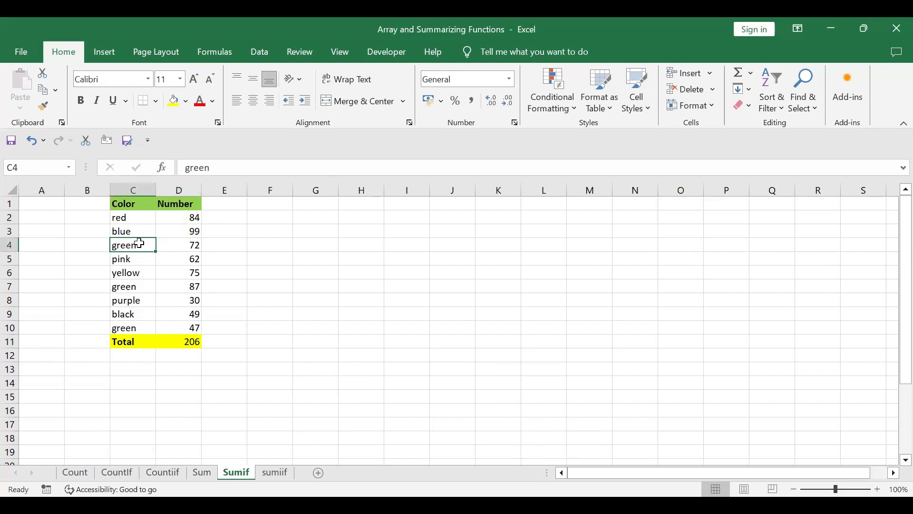
left_click(170, 245)
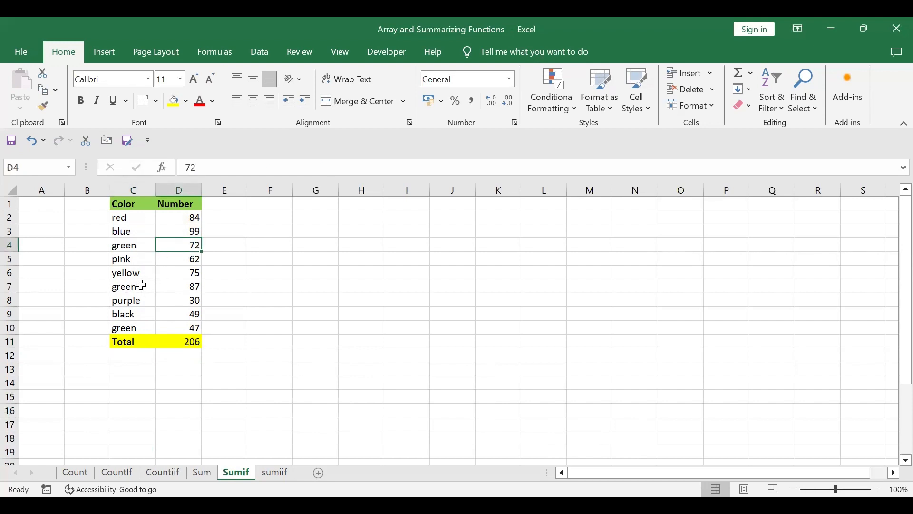
left_click_drag(142, 286, 166, 285)
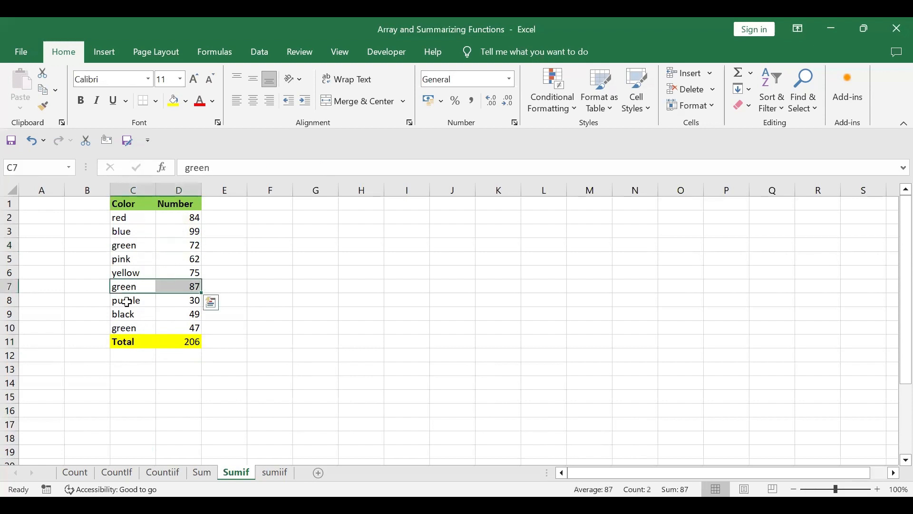
left_click_drag(135, 327, 180, 327)
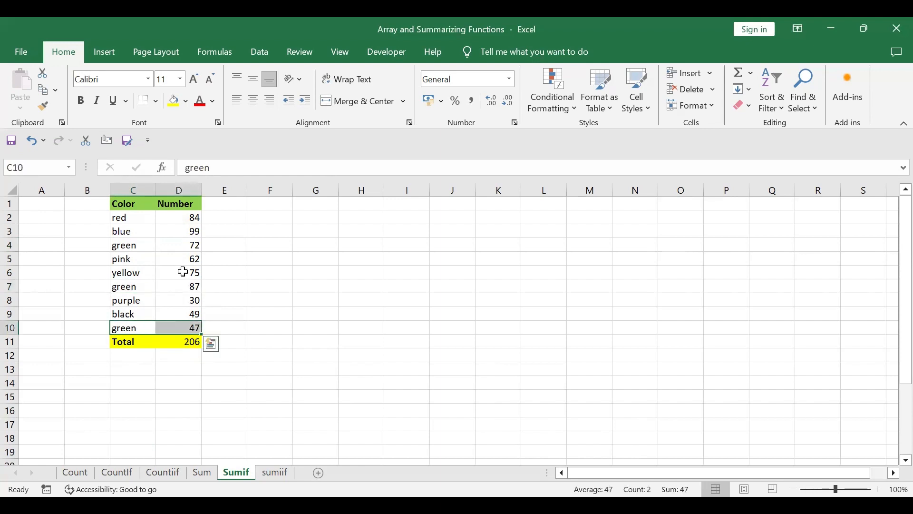
left_click(181, 244)
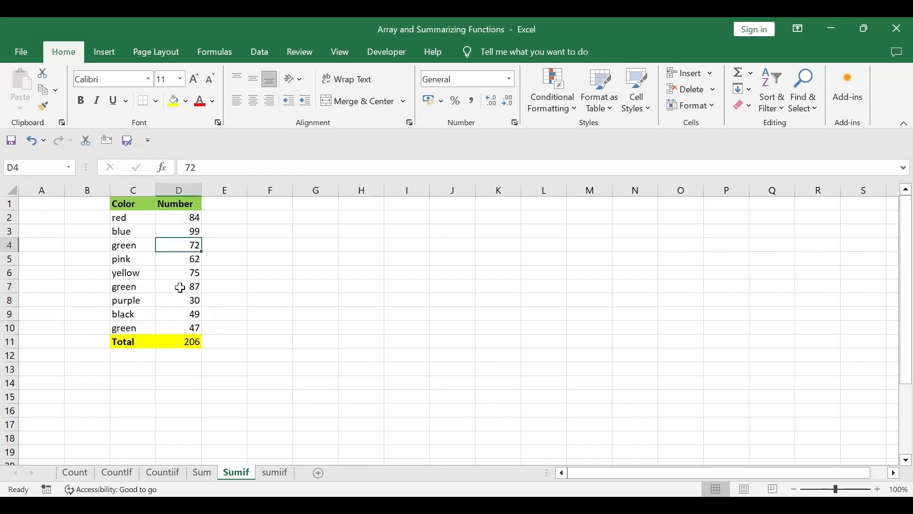
left_click(181, 288)
left_click(180, 330)
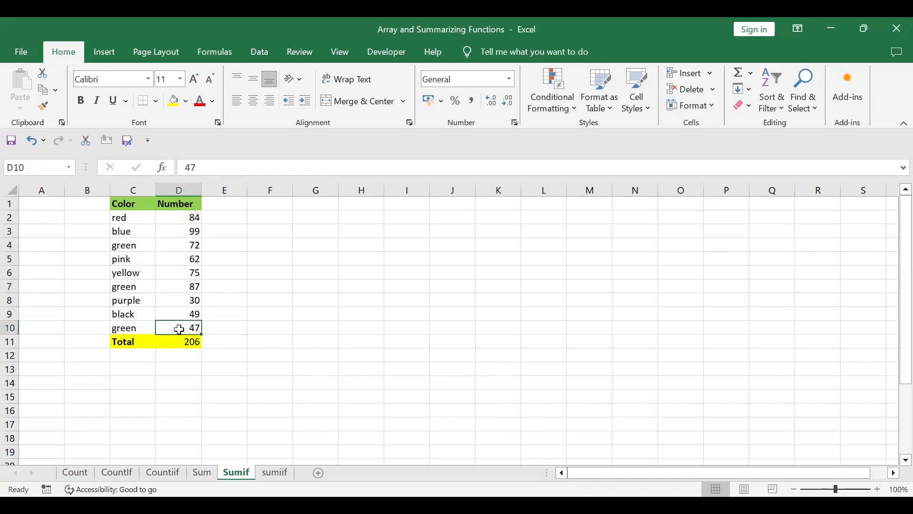
left_click(182, 348)
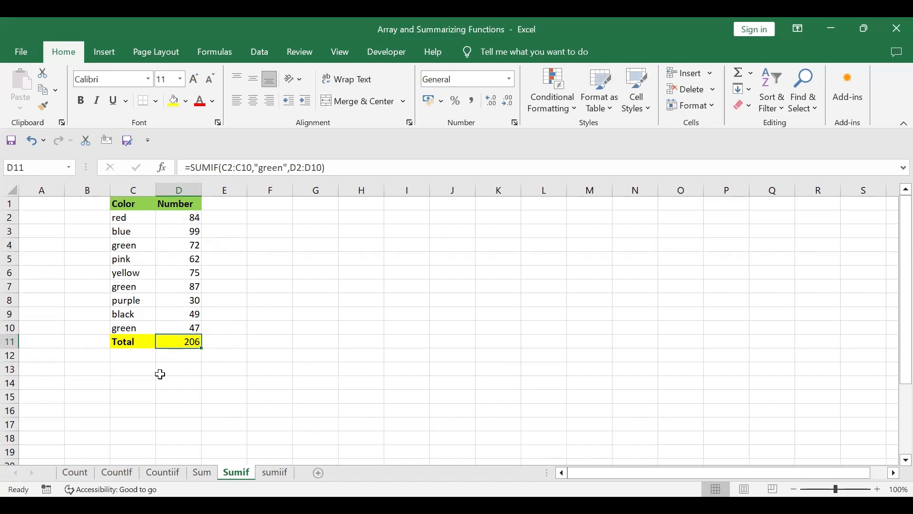
Step: On the sumiif sheet, start a SUMIFS formula in D11 with the Number cells D2:D9 as the sum range
left_click(203, 400)
left_click(274, 477)
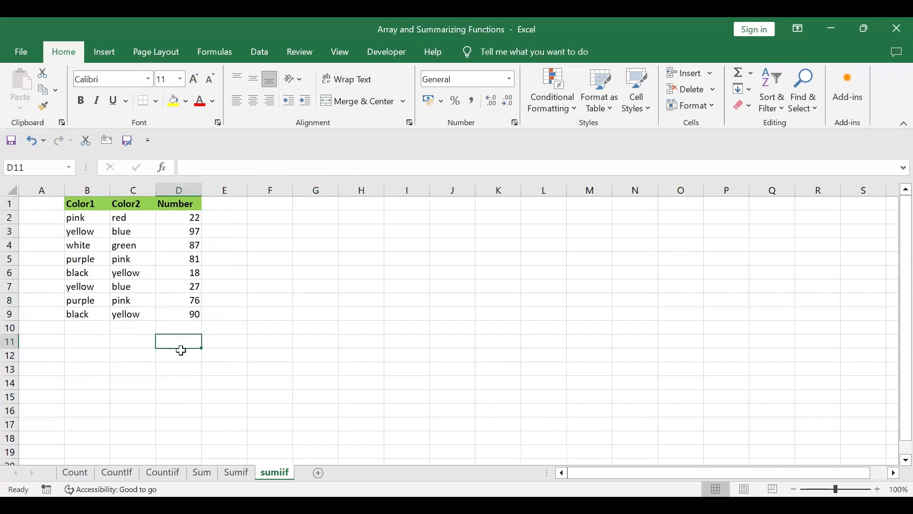
type("=")
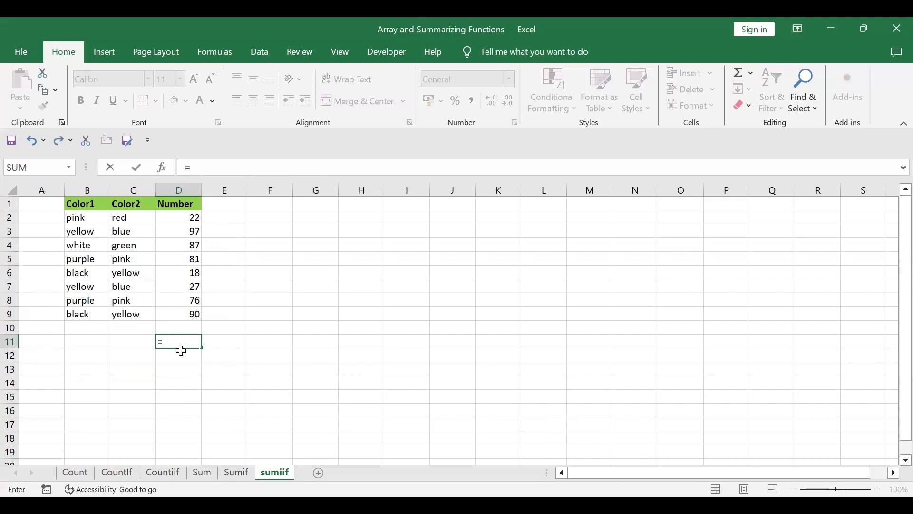
type("sum")
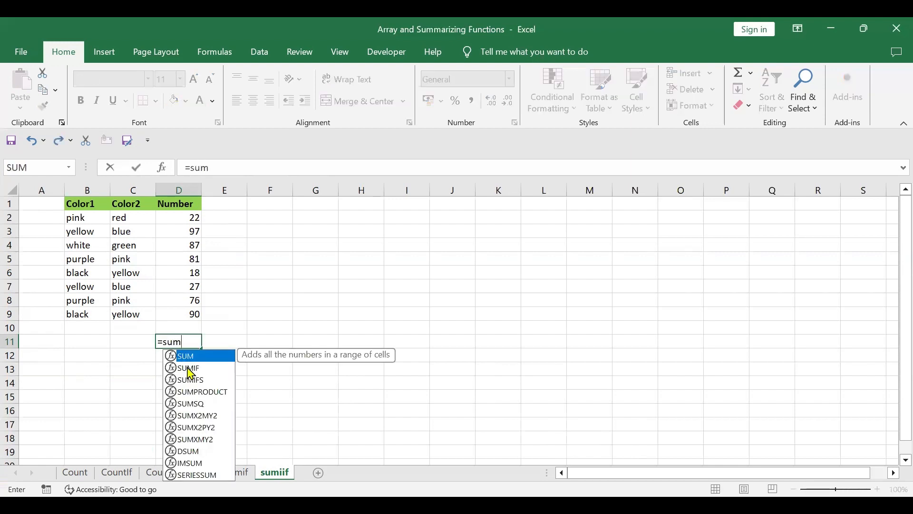
double_click(191, 379)
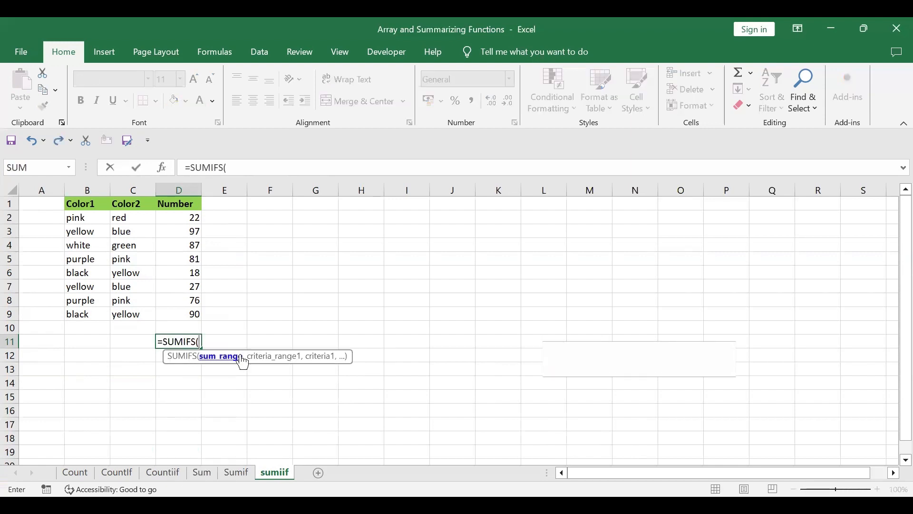
left_click_drag(180, 214, 179, 317)
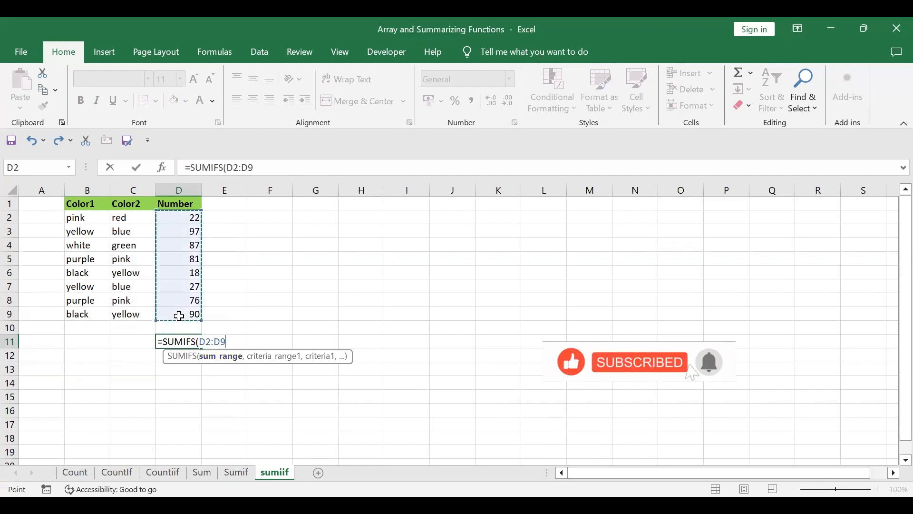
type(",")
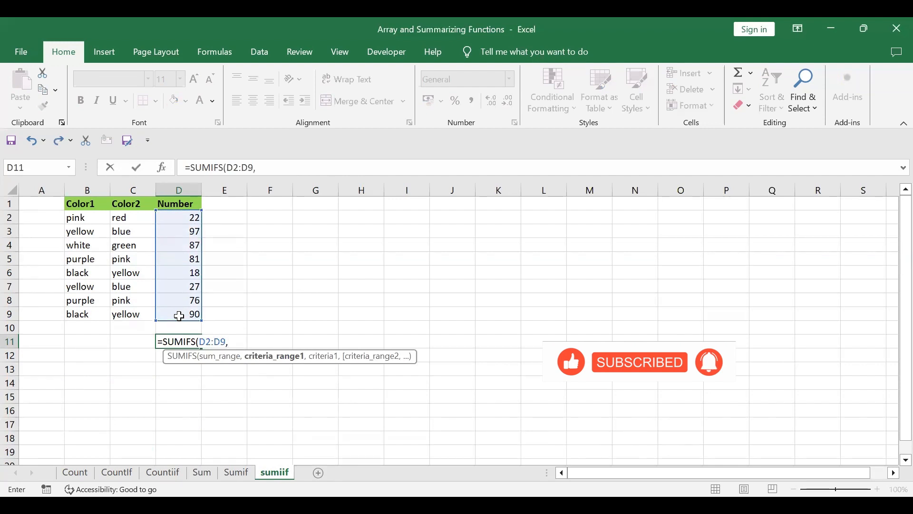
Step: Add the Color1 cells B2:B9 with the criterion "yellow" as the first condition of the SUMIFS formula in D11
left_click(92, 222)
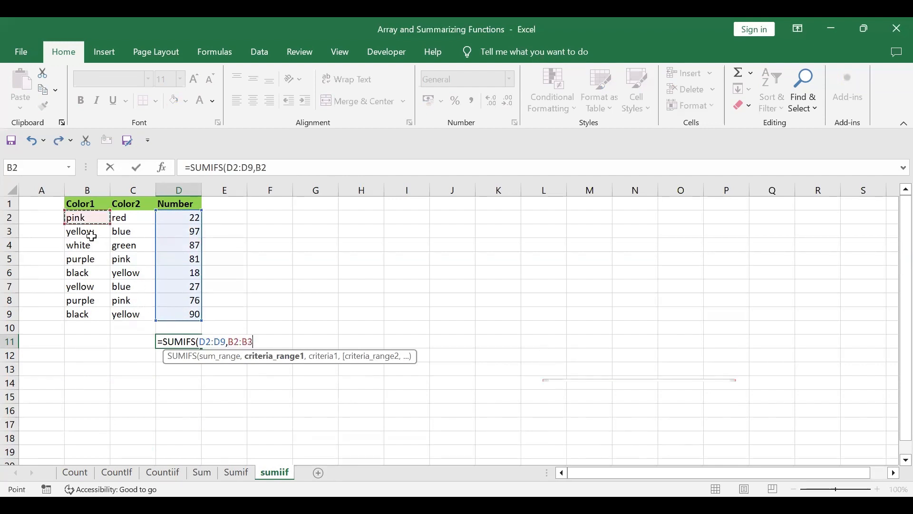
left_click(84, 316, "shift")
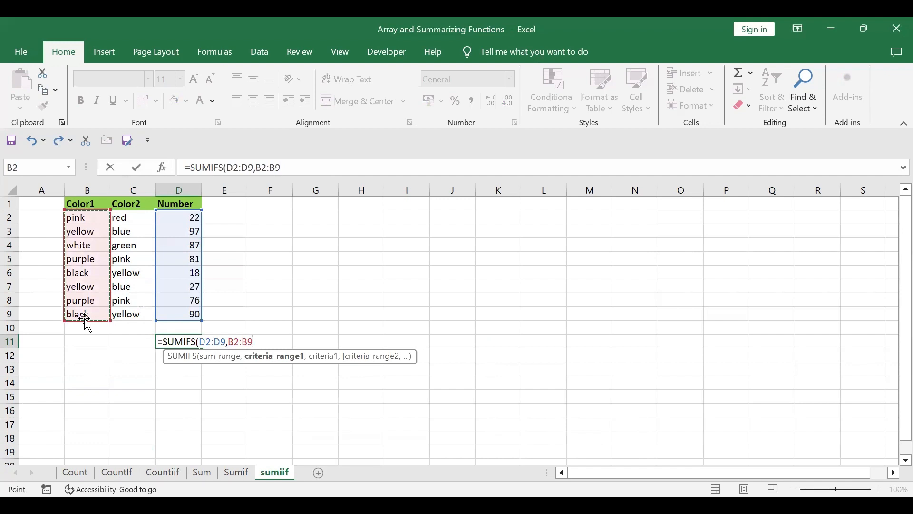
type(",")
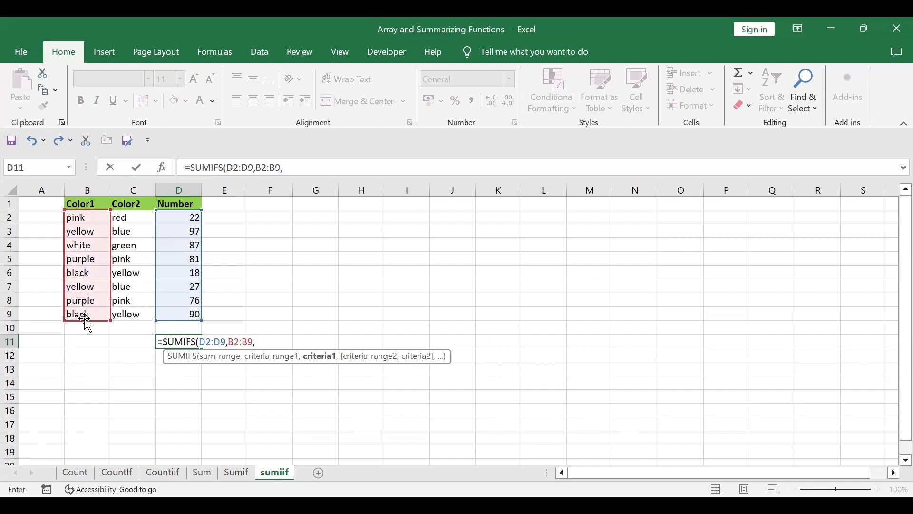
type("\"\"")
left_click(259, 341)
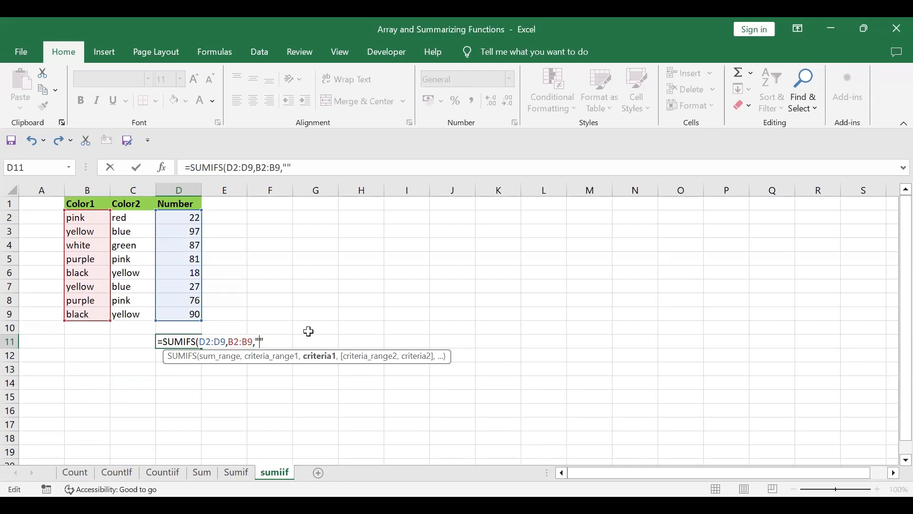
type("yellow")
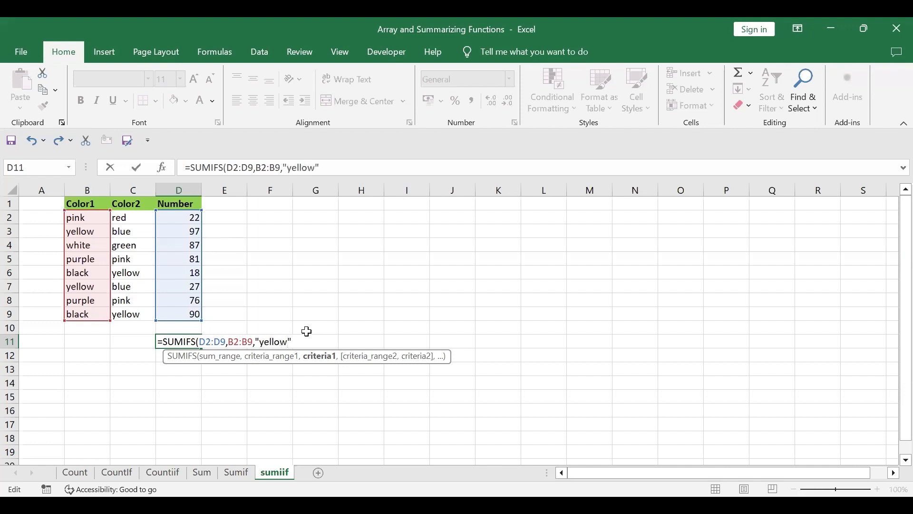
left_click(297, 342)
type(",")
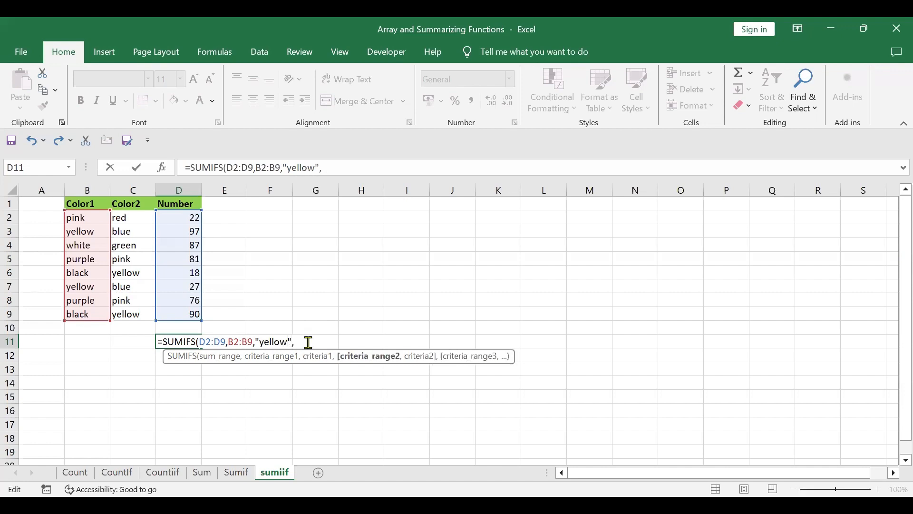
Step: Complete the SUMIFS formula in D11 with the Color2 cells C2:C9 and the criterion "blue" as the second condition
left_click(129, 217)
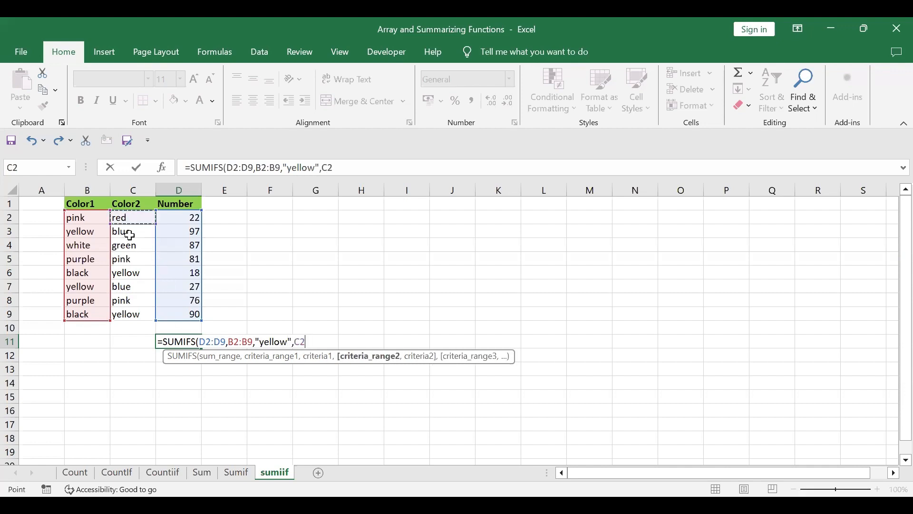
left_click(133, 315, "shift")
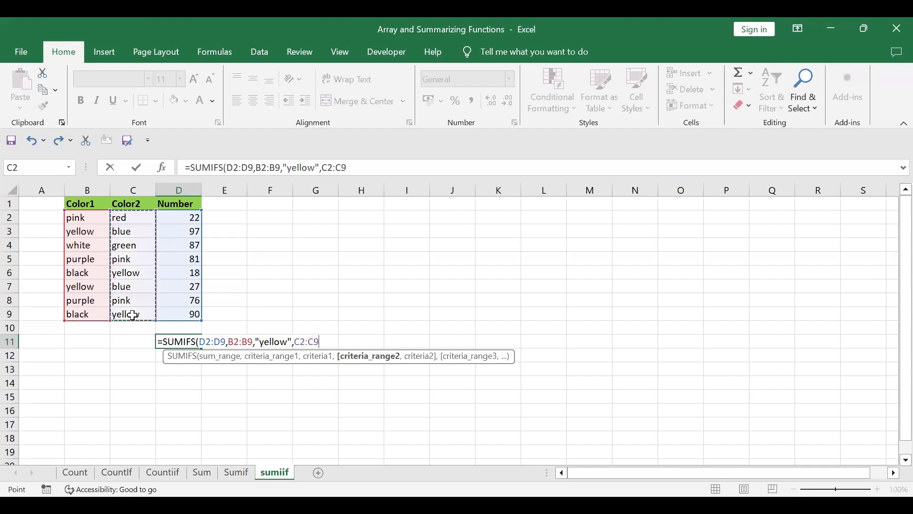
type(",\"\"")
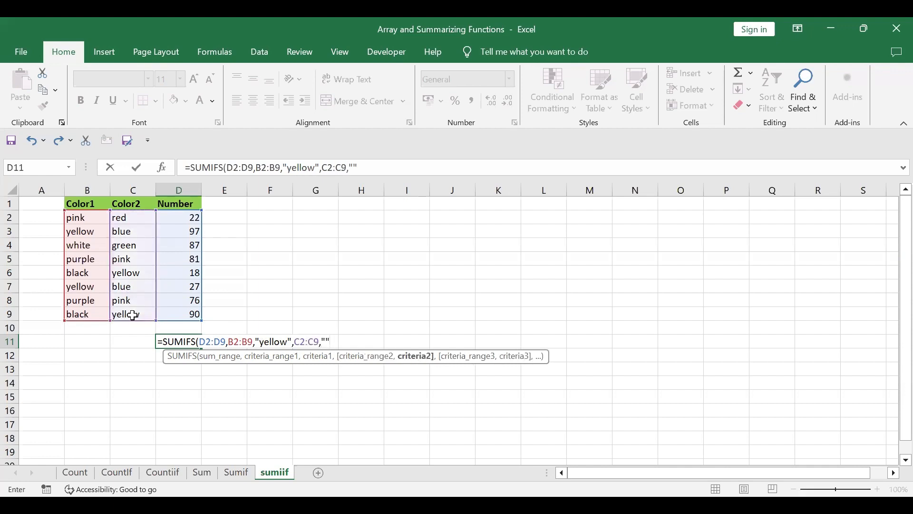
left_click(326, 343)
type("bl")
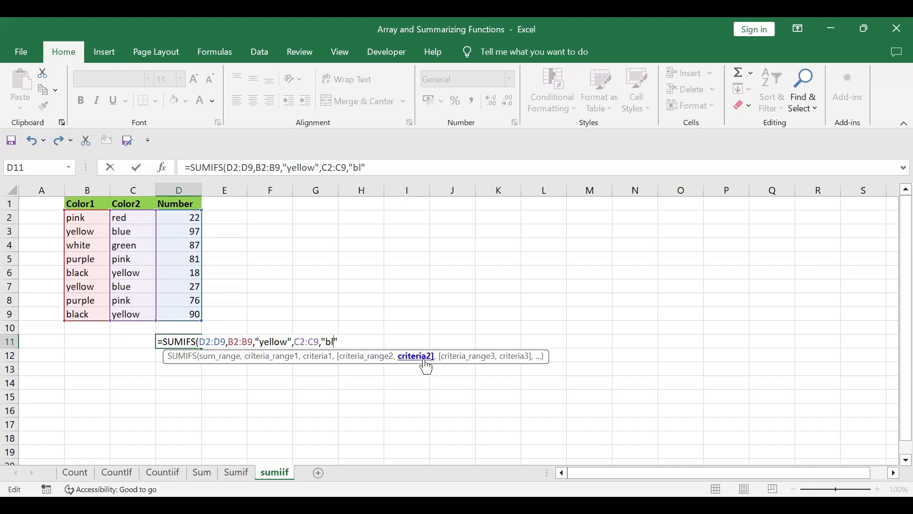
type("ue")
key("Right")
type(")")
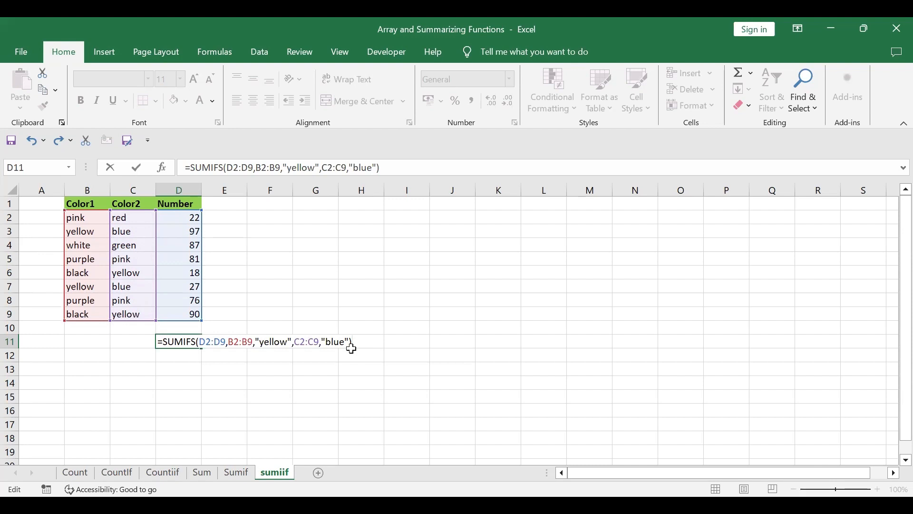
key("Return")
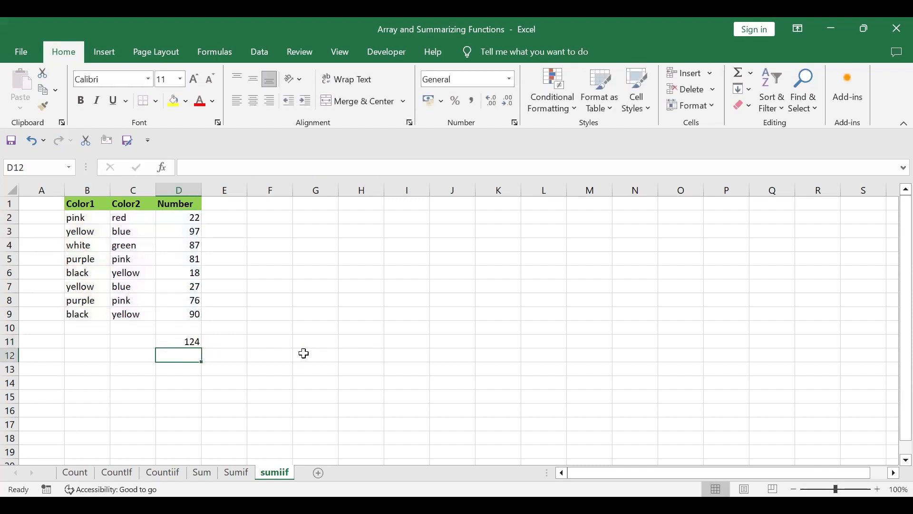
Step: Review the SUMIFS formula in D11 against the table rows that pair yellow with blue
left_click(166, 340)
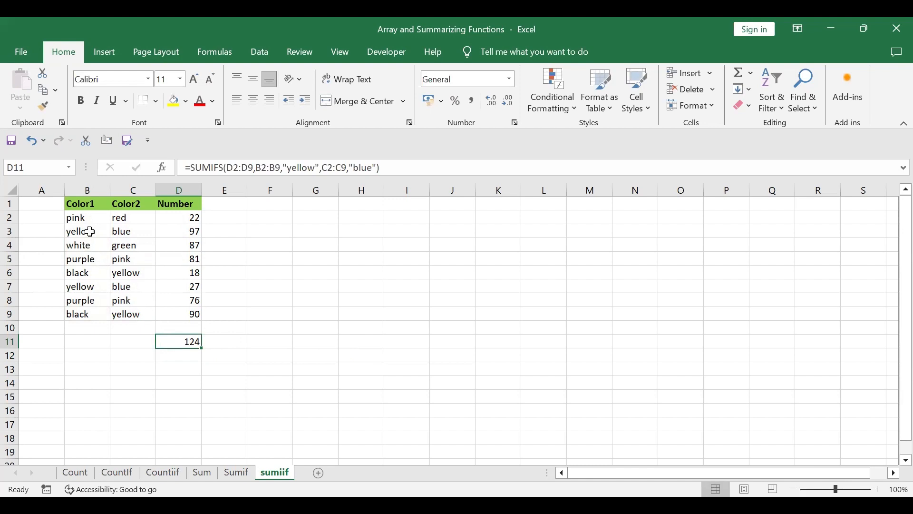
left_click_drag(90, 231, 184, 231)
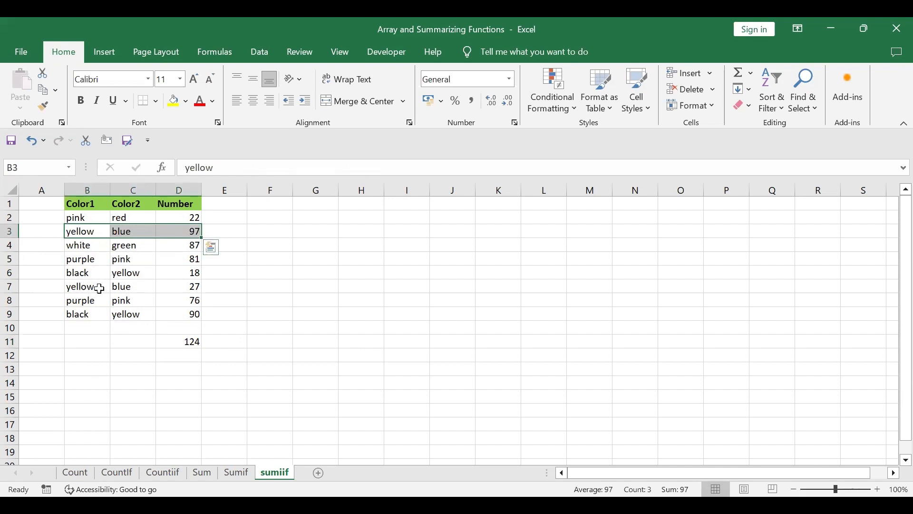
left_click_drag(100, 289, 169, 284)
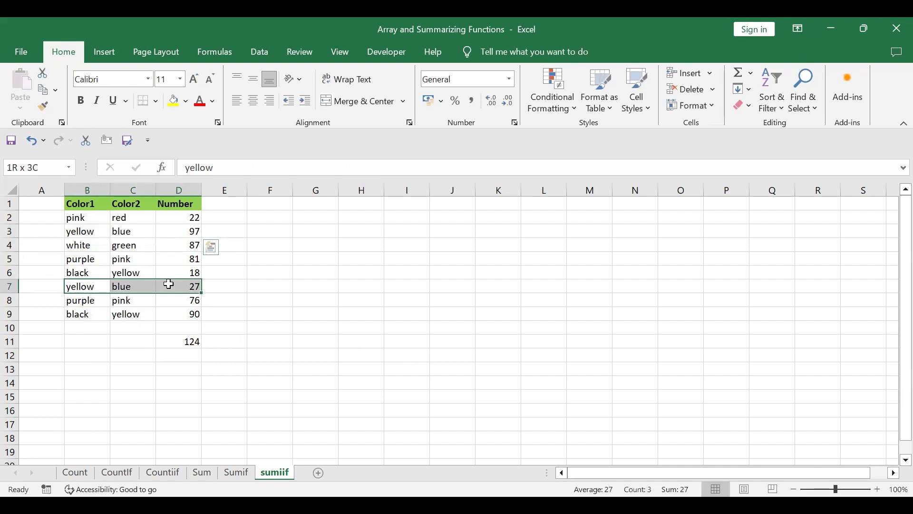
left_click_drag(169, 284, 169, 284)
left_click(173, 343)
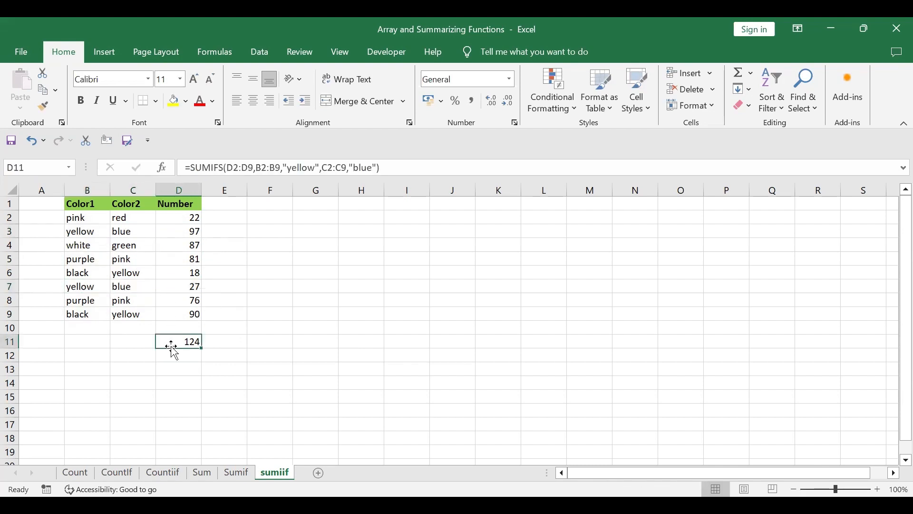